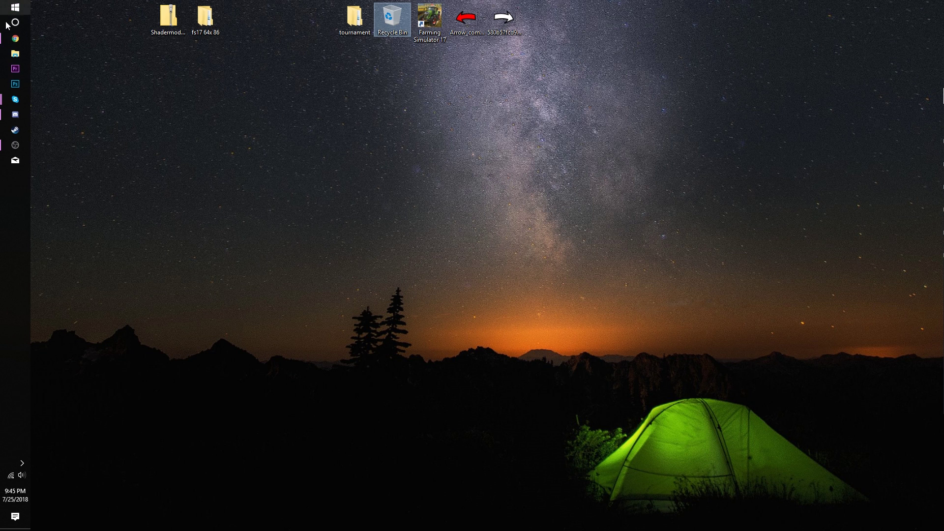
- Download FS17_ReShade_Revamped.zip from Dropbox into Downloads, then close Chrome
left_click(13, 40)
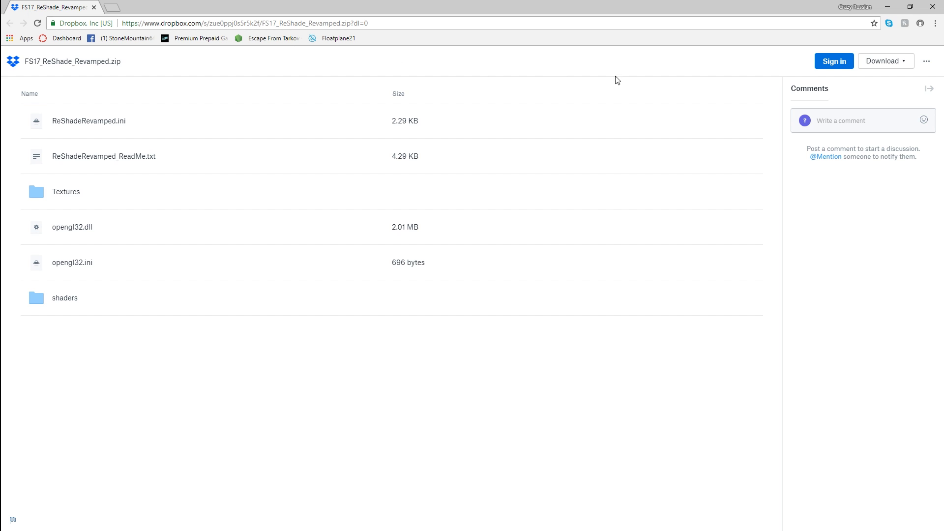
left_click(880, 63)
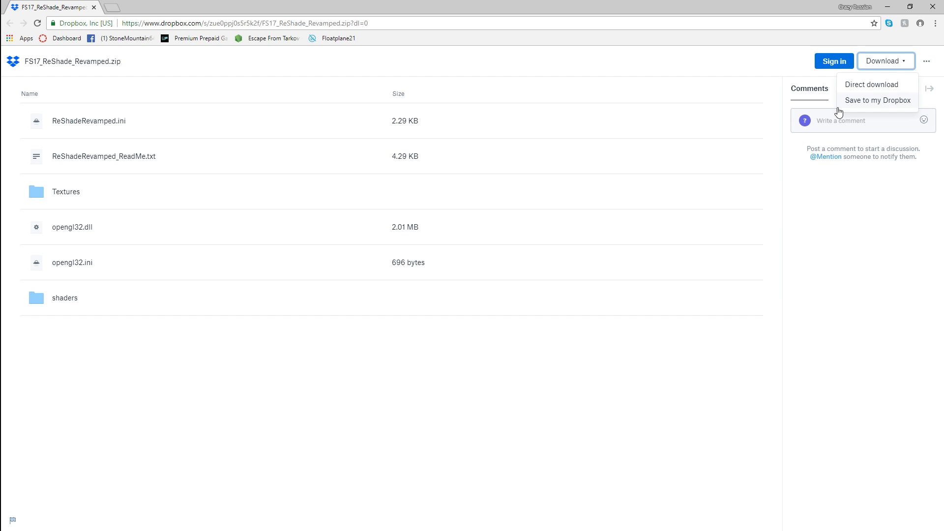
left_click(867, 86)
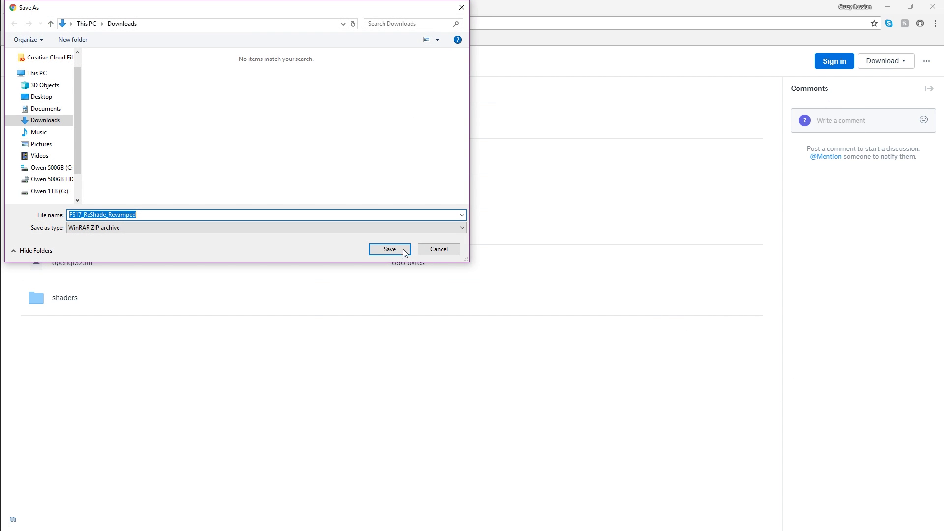
left_click(405, 251)
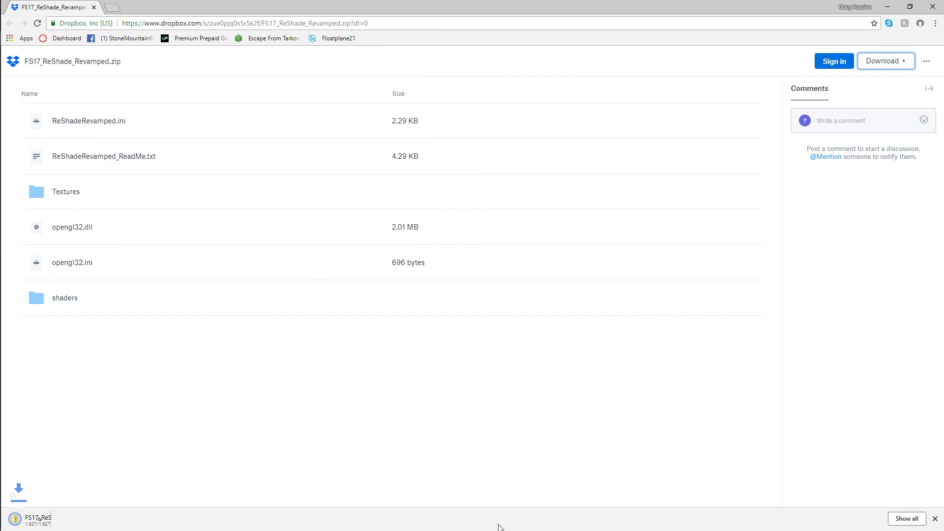
left_click(941, 3)
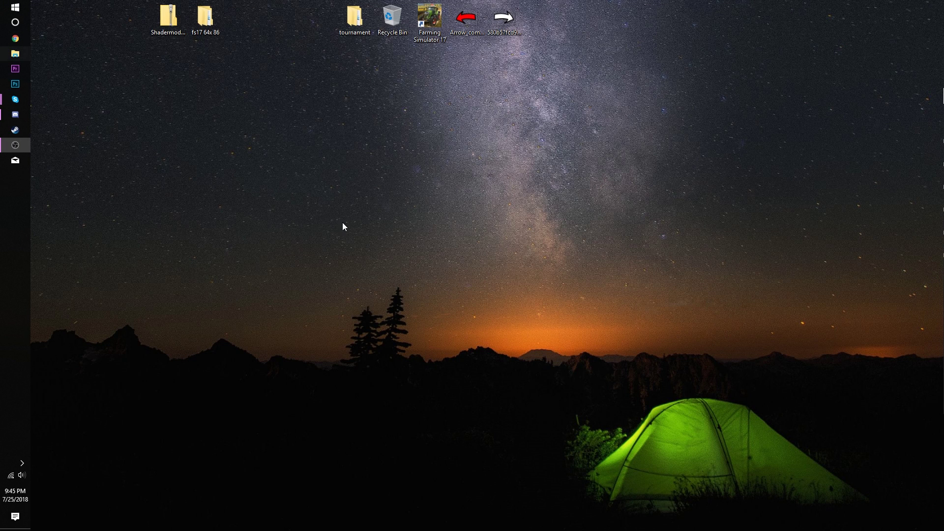
- Open the FS17_ReShade_Revamped zip from the Downloads folder
key("super+e")
left_click(243, 157)
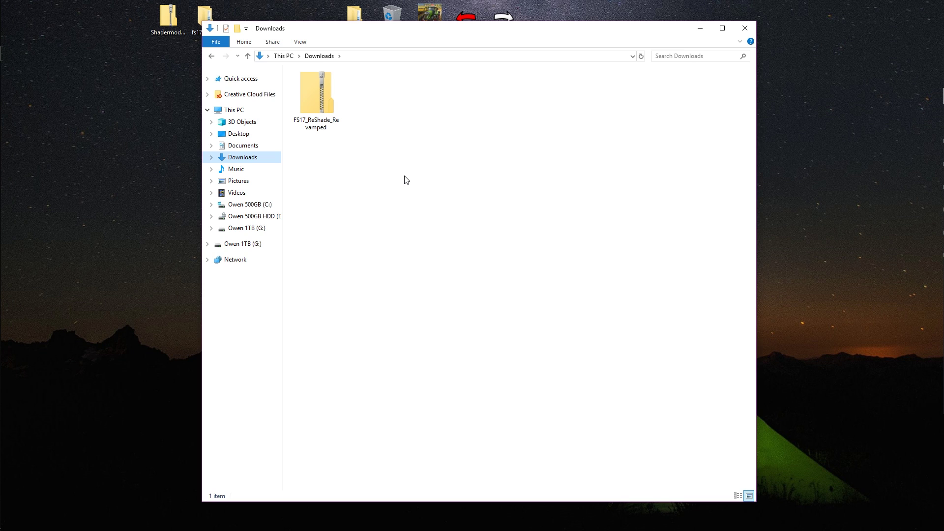
double_click(332, 87)
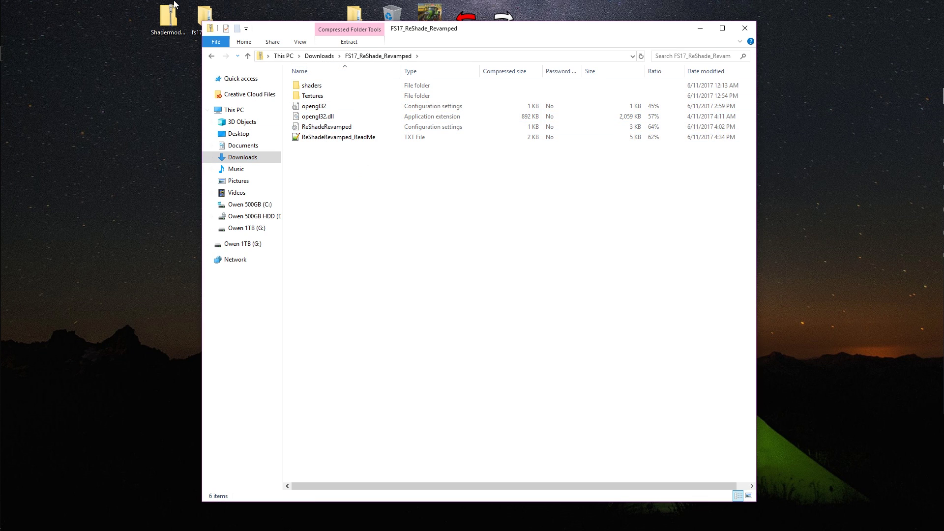
- In a second Explorer window, browse C:\Program Files (x86)\Steam\steamapps, then back out to C:
right_click(22, 55)
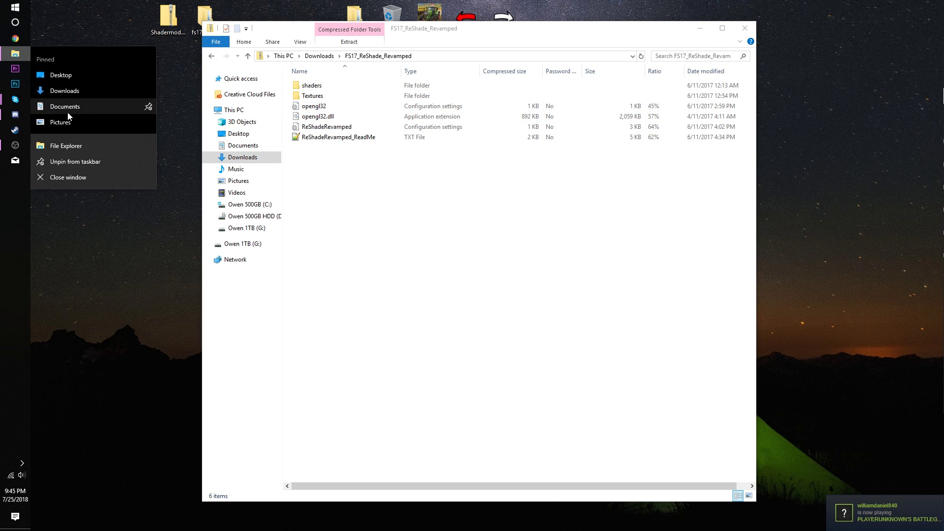
left_click(66, 143)
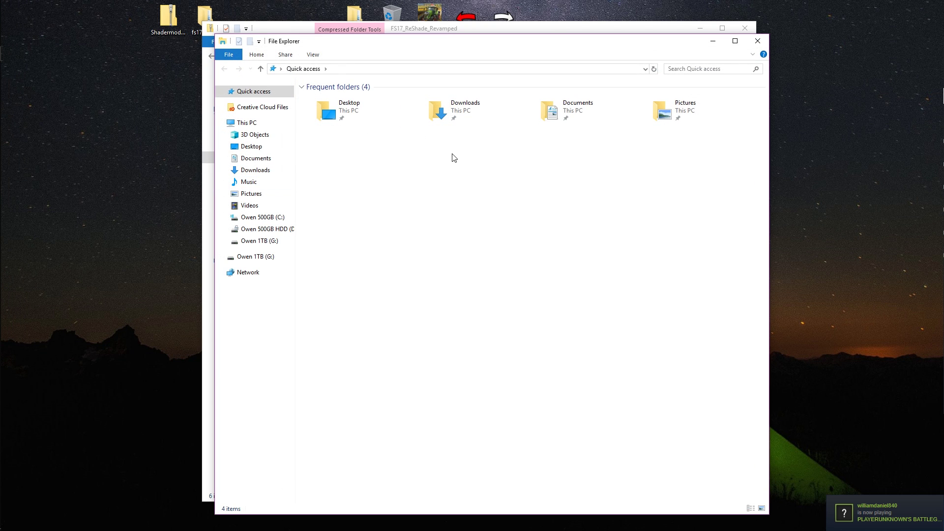
left_click(258, 216)
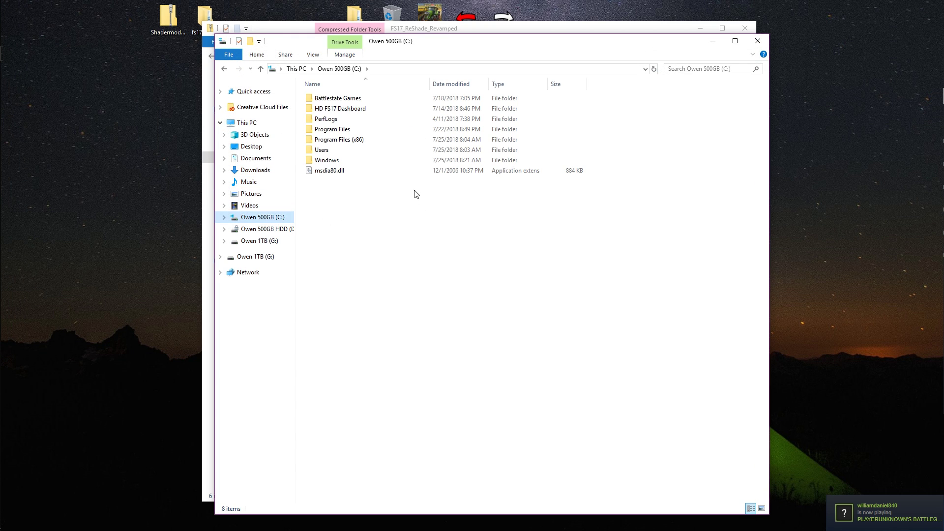
double_click(353, 141)
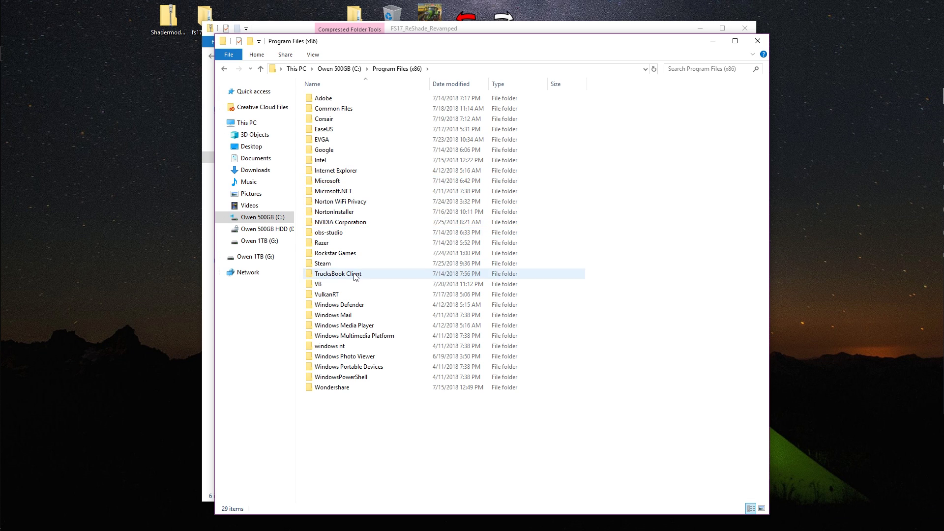
double_click(353, 265)
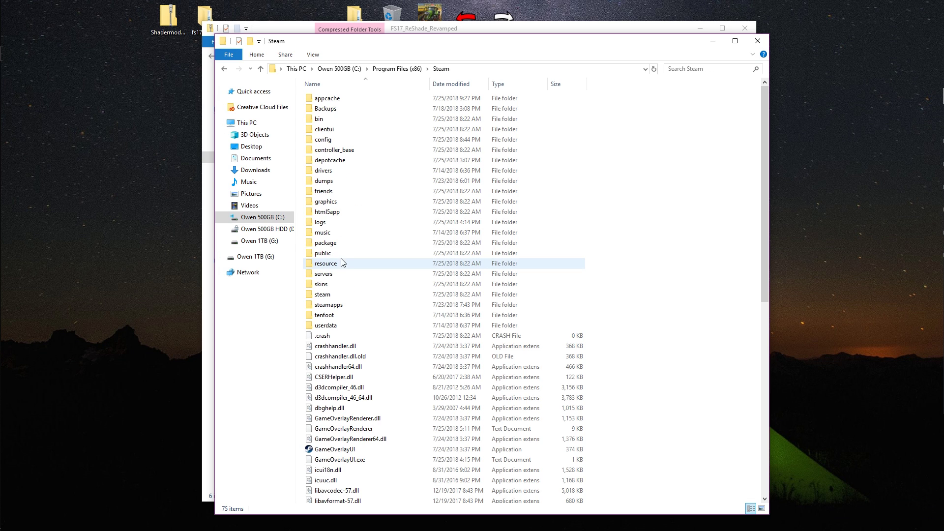
double_click(339, 305)
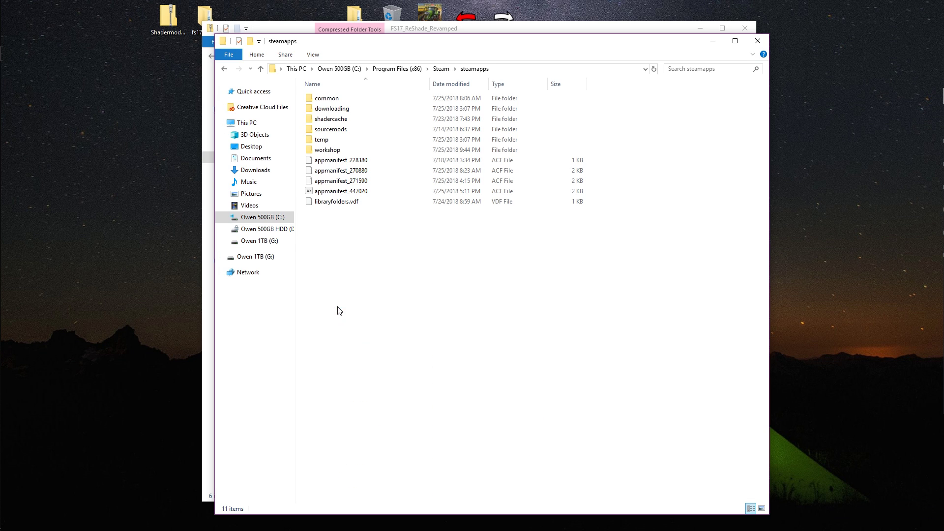
key("BackSpace")
key("BackSpace")
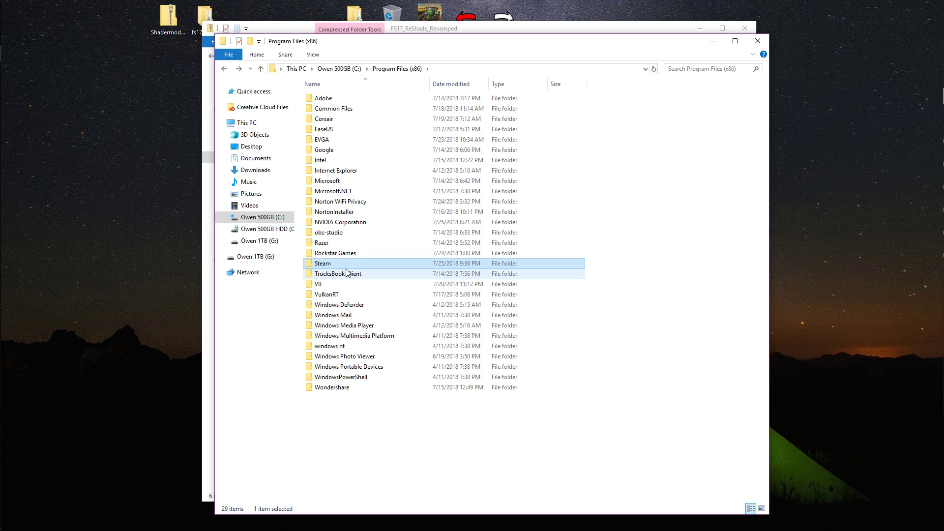
key("BackSpace")
- Navigate Program Files (x86)\Steam\steamapps\common into the Farming Simulator 17 folder
double_click(348, 141)
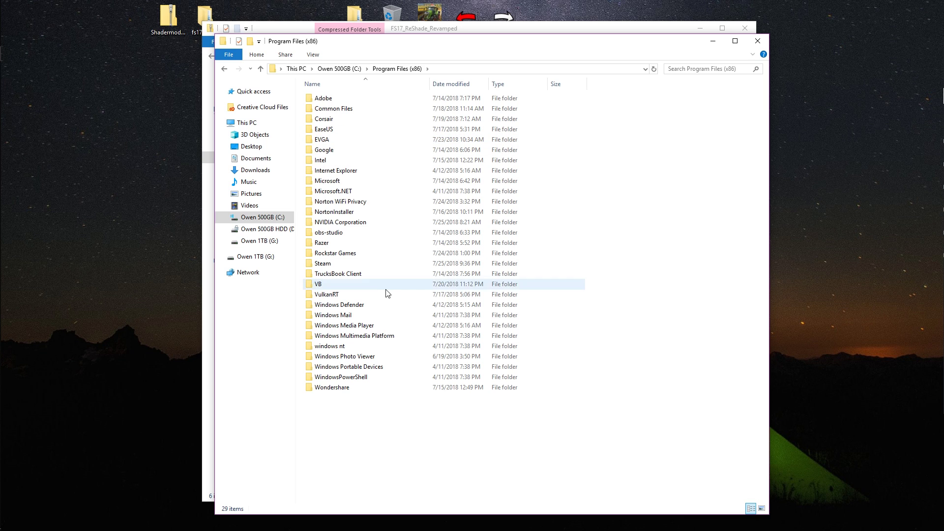
double_click(322, 264)
double_click(339, 305)
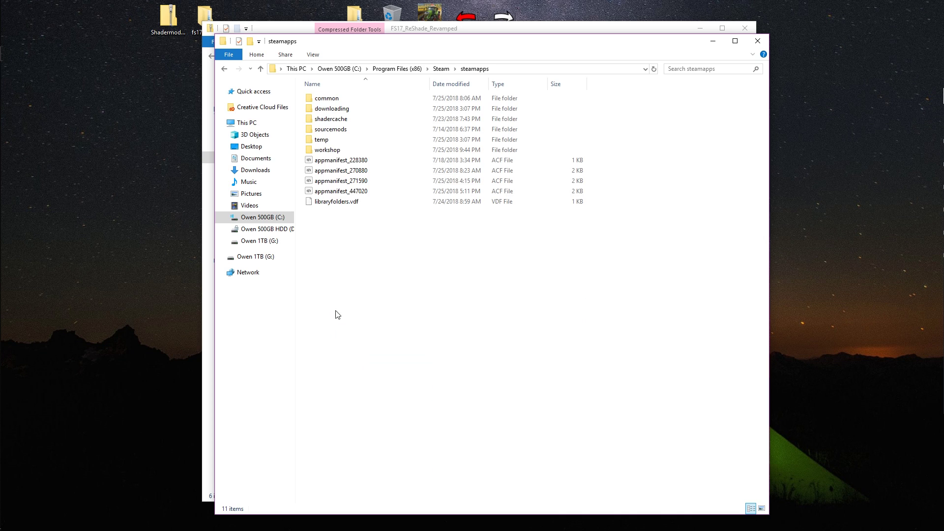
double_click(339, 99)
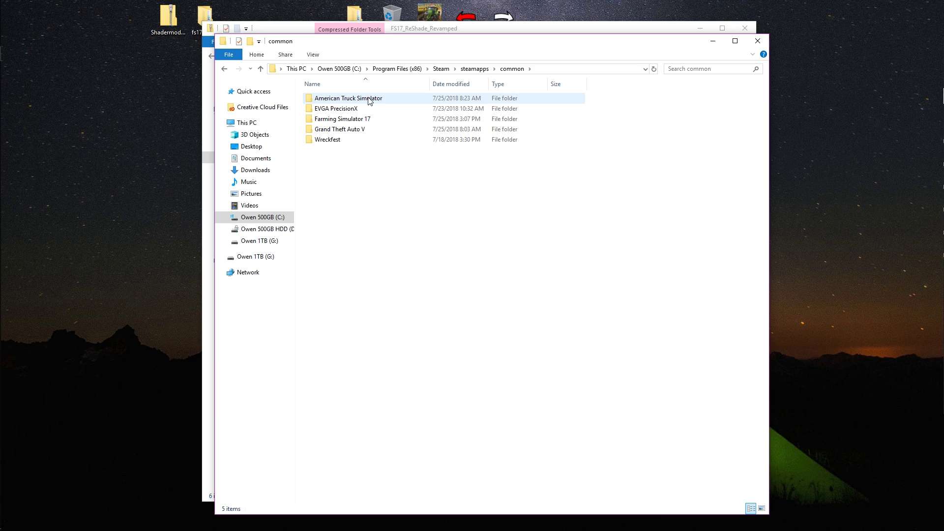
mouse_move(370, 101)
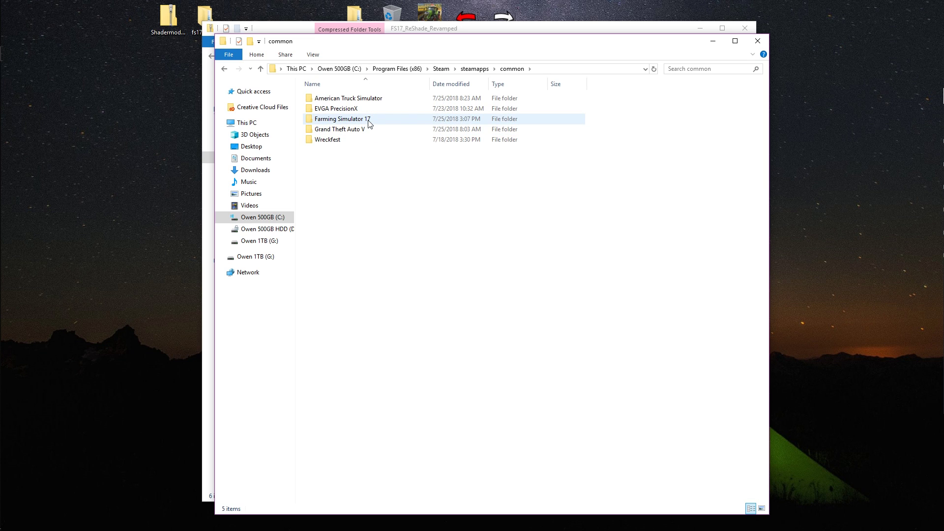
mouse_move(369, 123)
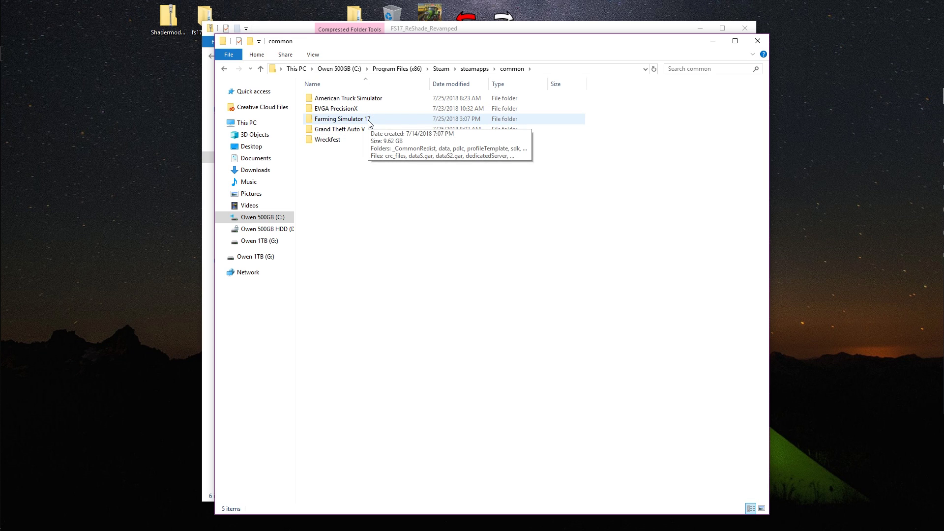
double_click(370, 124)
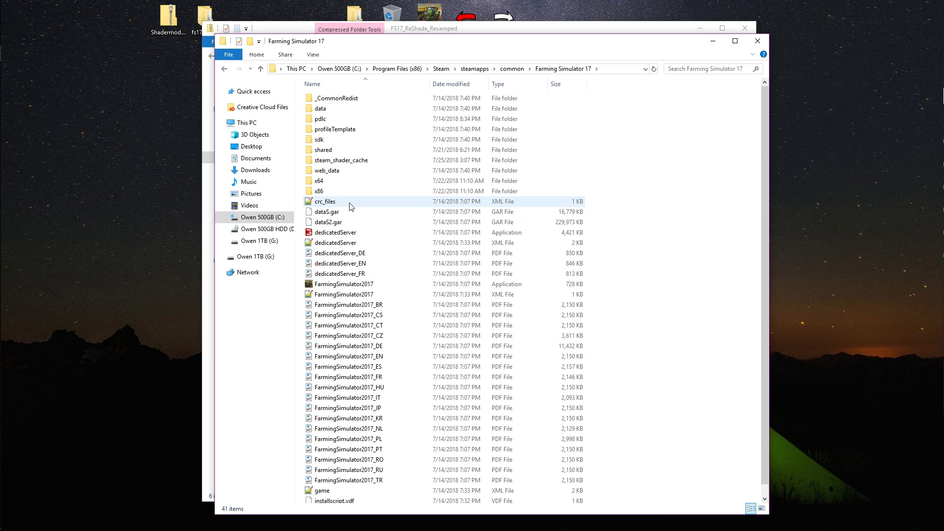
- Go back up to Program Files (x86) and search it for 'steam'
mouse_move(351, 206)
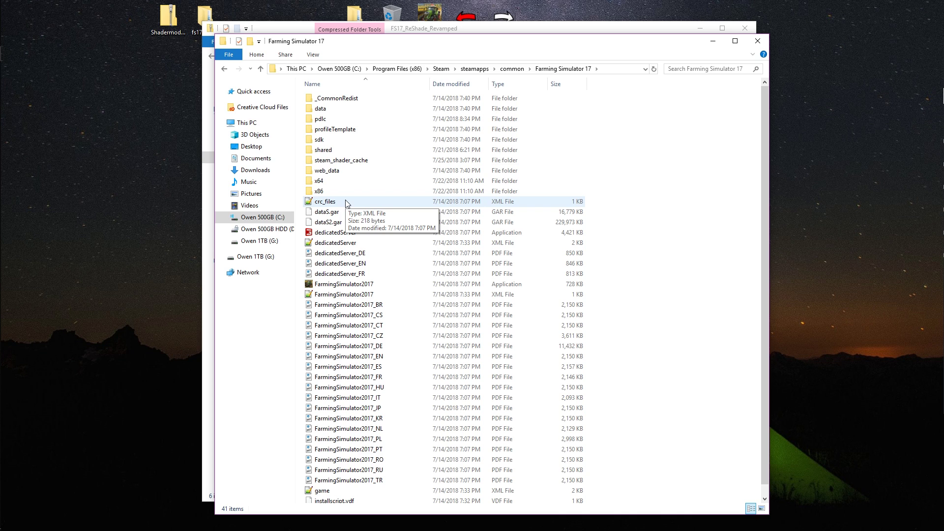
key("alt+Up")
key("alt+Up")
key("alt+Up")
key("alt+Up")
key("alt+Up")
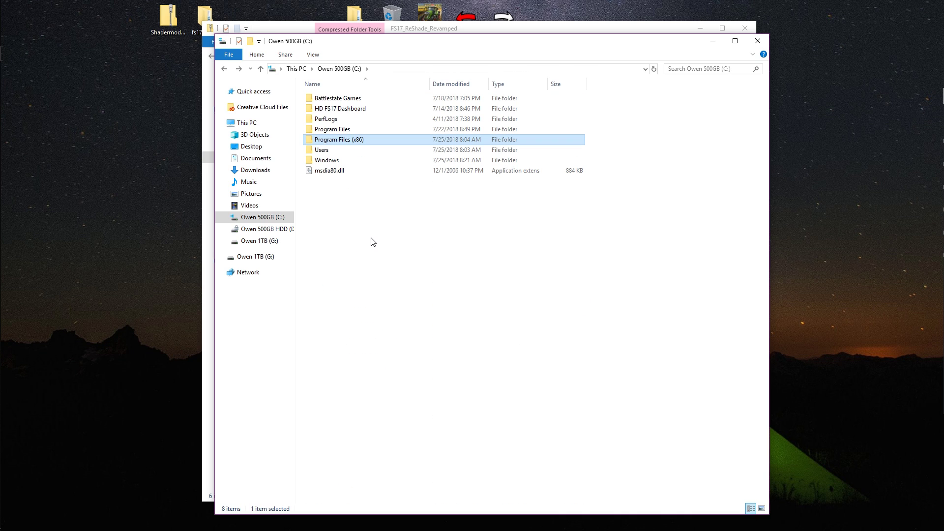
double_click(385, 142)
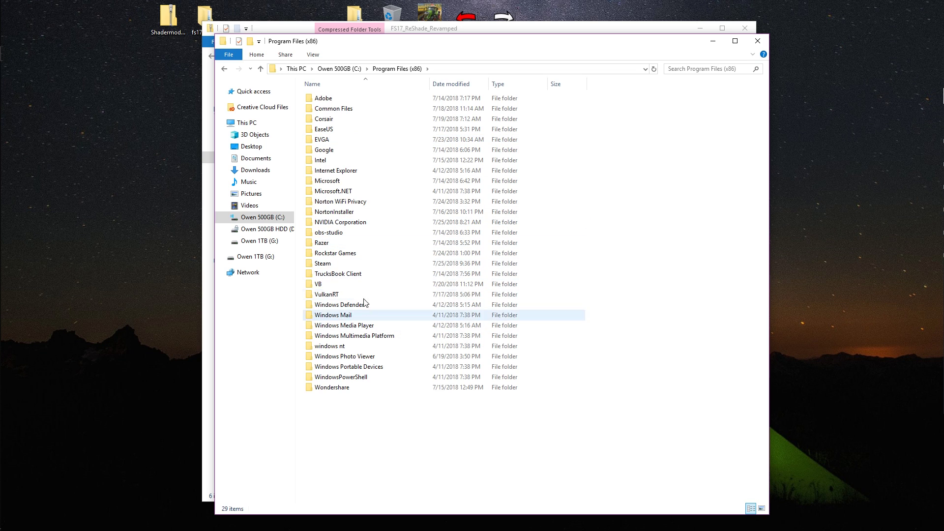
left_click(332, 266)
left_click(729, 70)
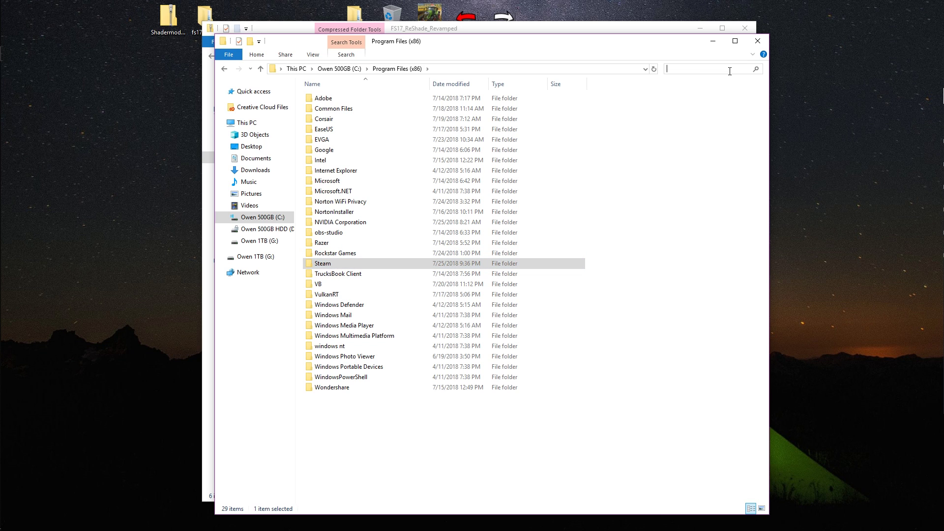
type("steam")
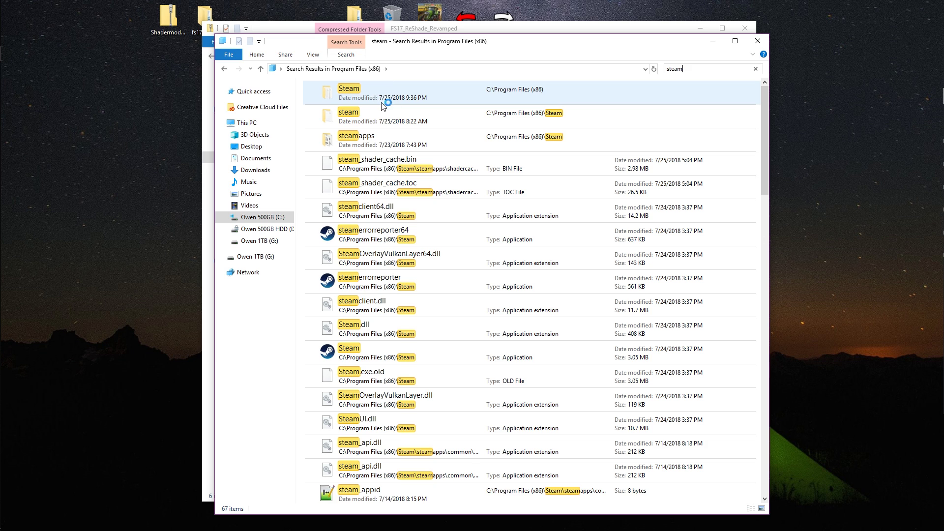
left_click(366, 93)
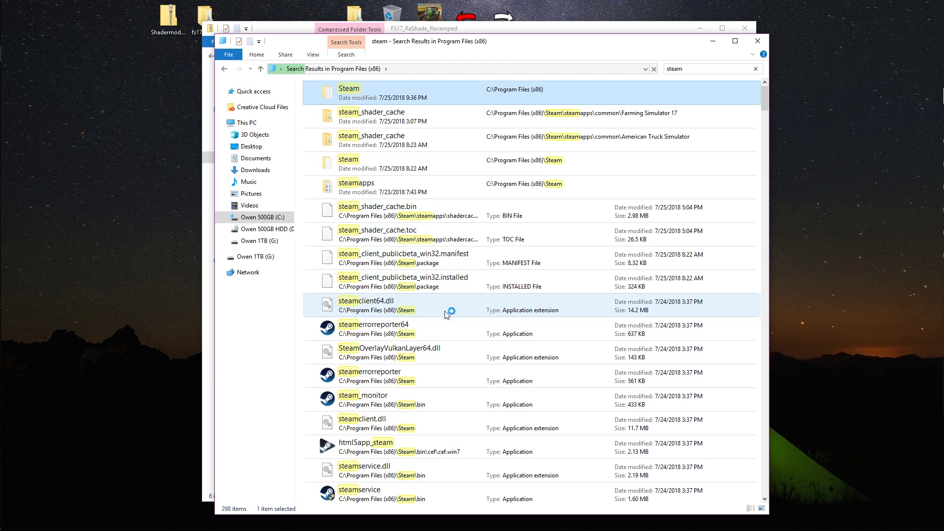
key("BackSpace")
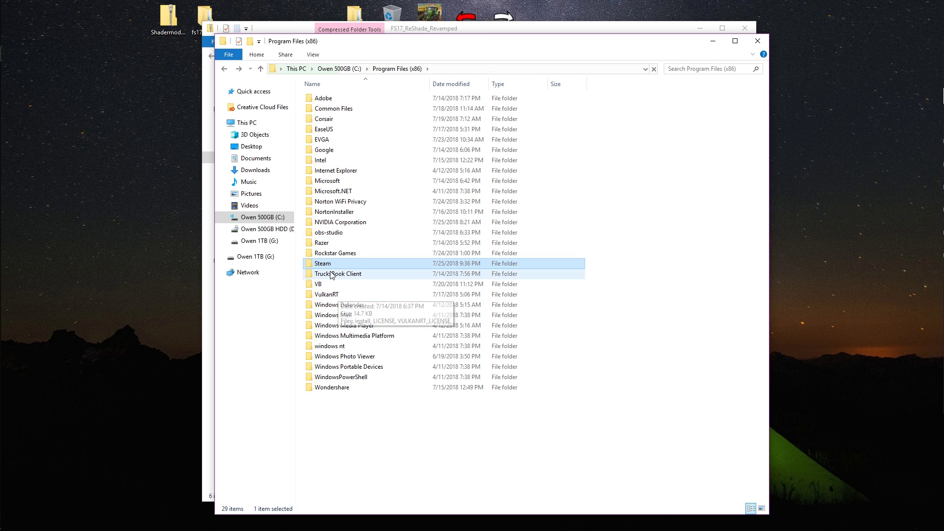
- Open Steam\steamapps\common\Farming Simulator 17 and select the x64 folder
double_click(329, 265)
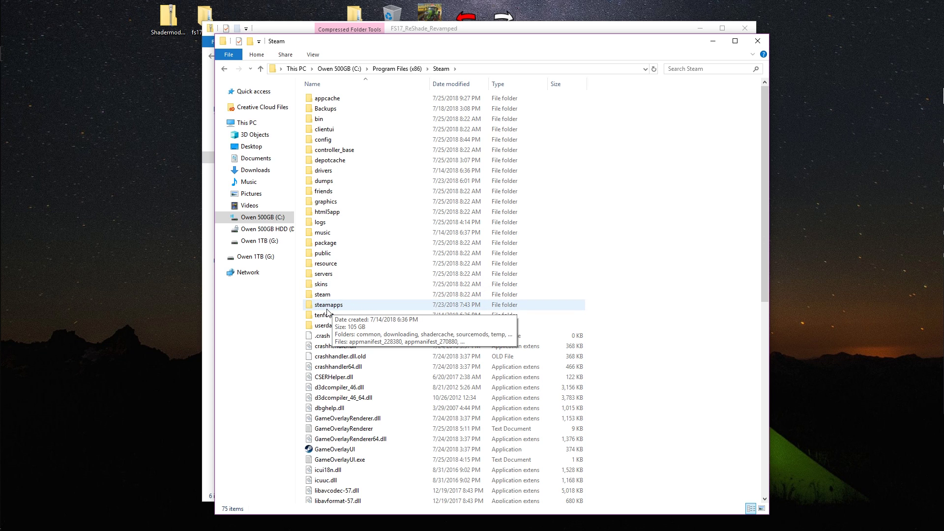
left_click(329, 306)
double_click(328, 305)
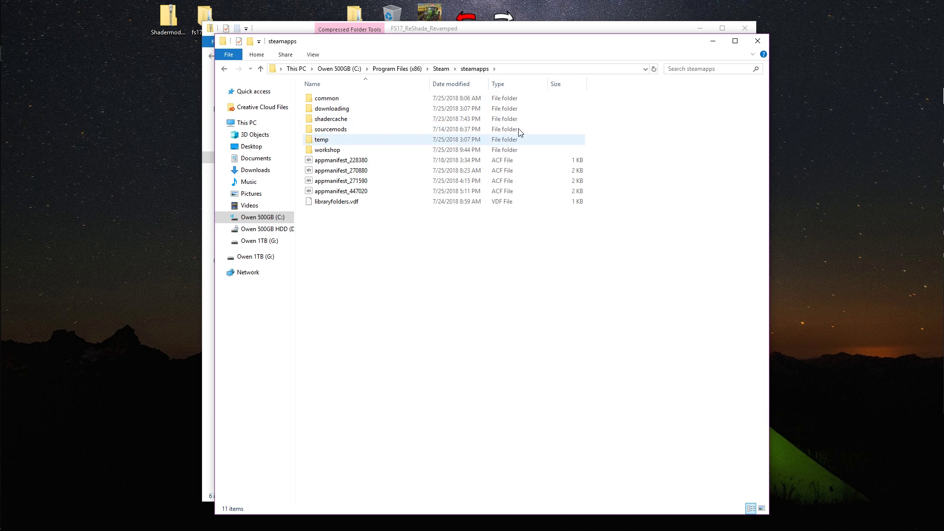
double_click(350, 100)
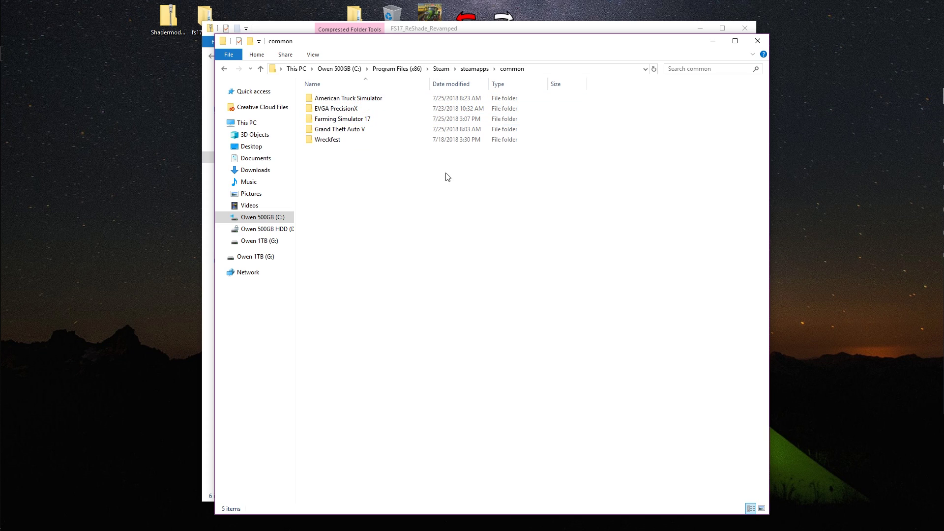
double_click(369, 120)
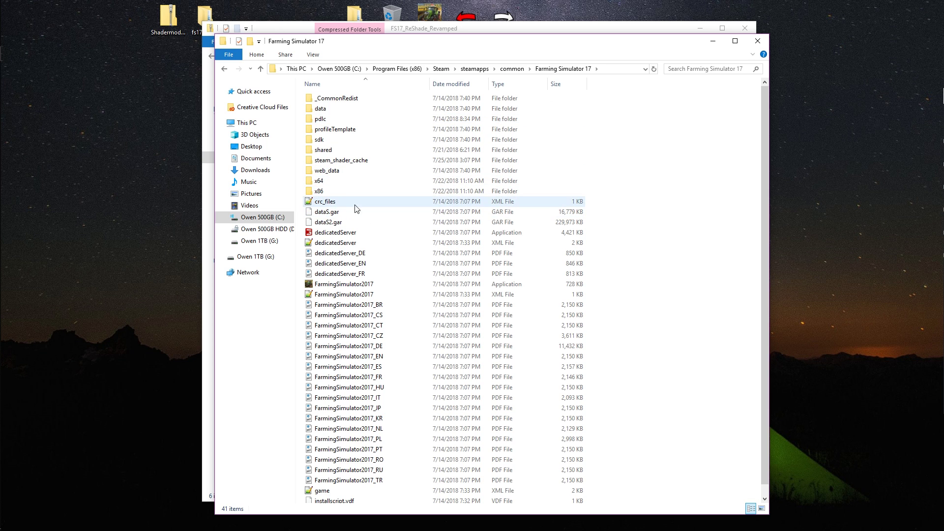
scroll(385, 222, "down", 1)
scroll(385, 221, "up", 1)
left_click(345, 182)
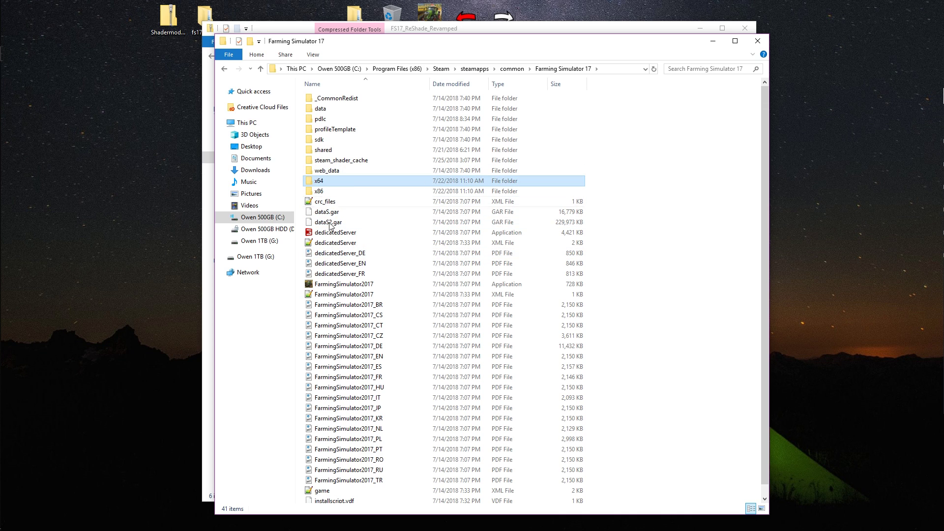
- Copy the five ReShade items, shaders through ReShadeRevamped, from the FS17_ReShade_Revamped window
left_click(329, 192)
left_click(394, 29)
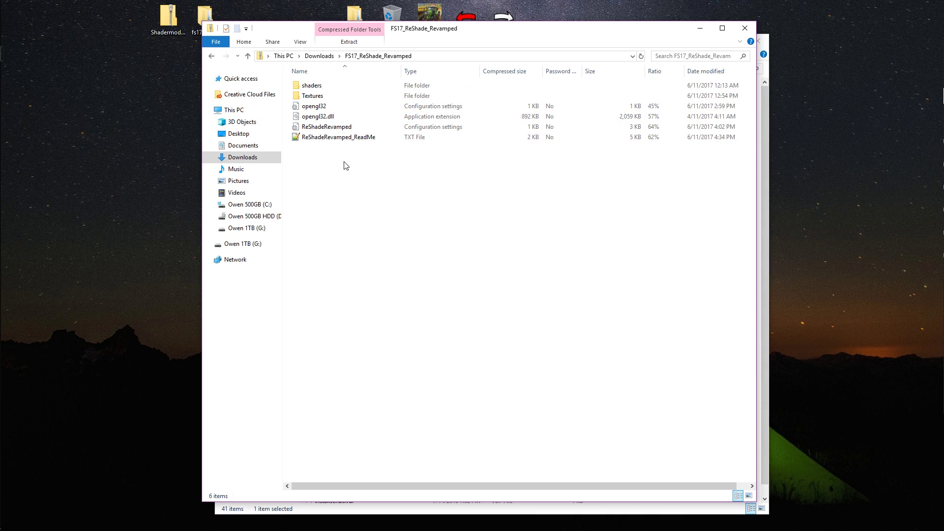
left_click_drag(498, 36, 525, 57)
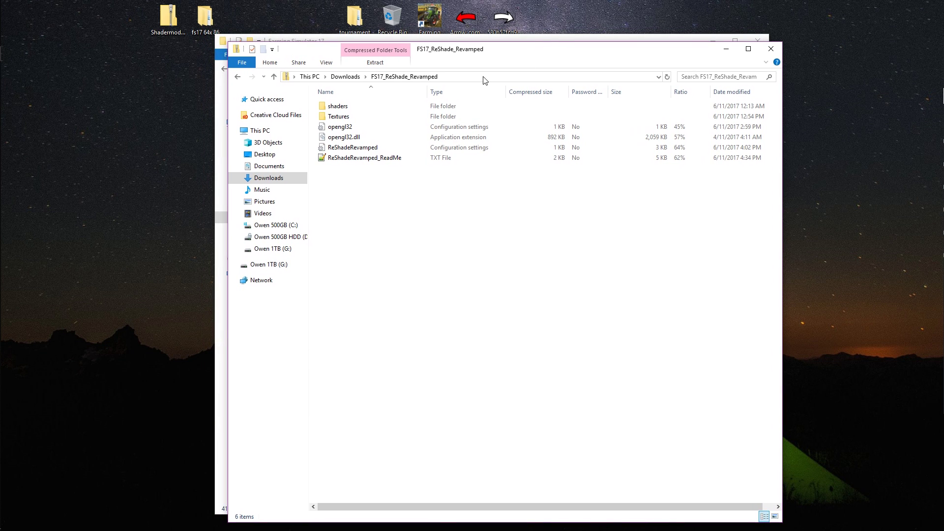
left_click(321, 108)
left_click_drag(320, 108, 331, 154)
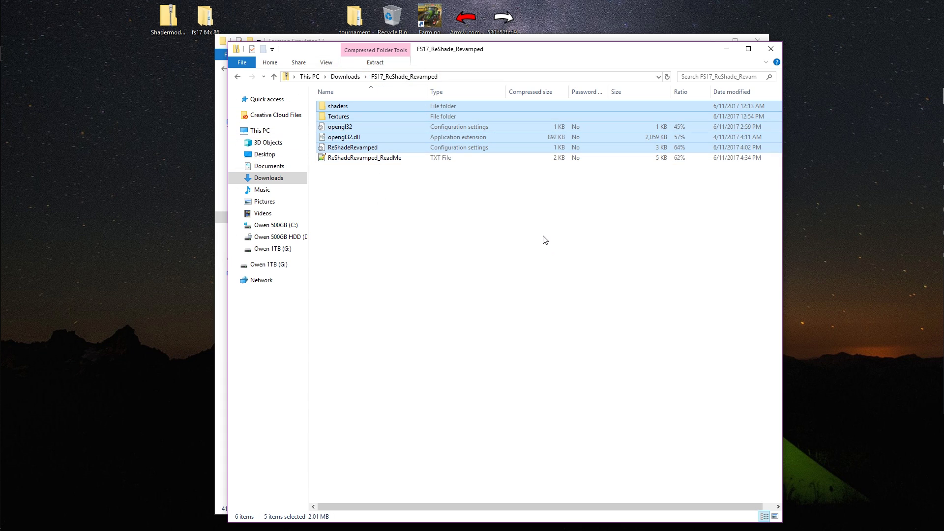
right_click(448, 123)
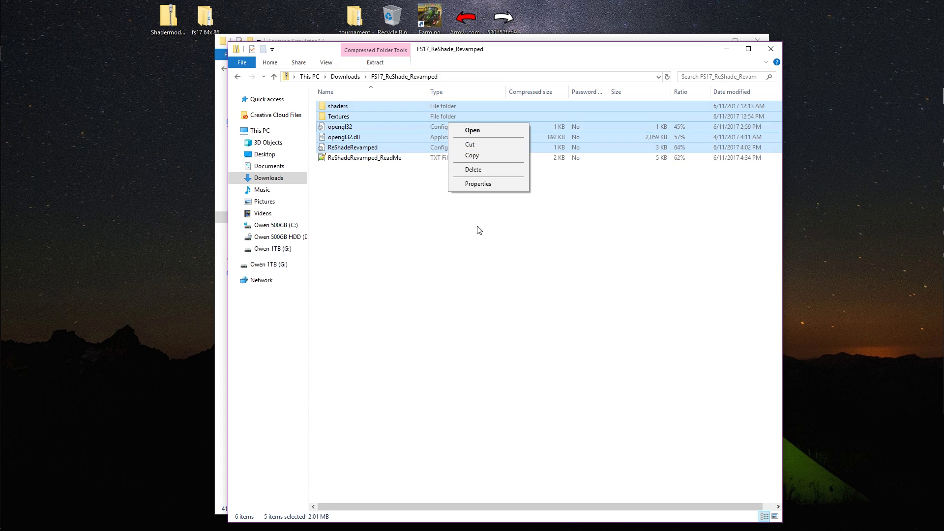
left_click(470, 155)
- Paste the ReShade items into the x86 folder, replacing existing files, and return to Farming Simulator 17
left_click(773, 53)
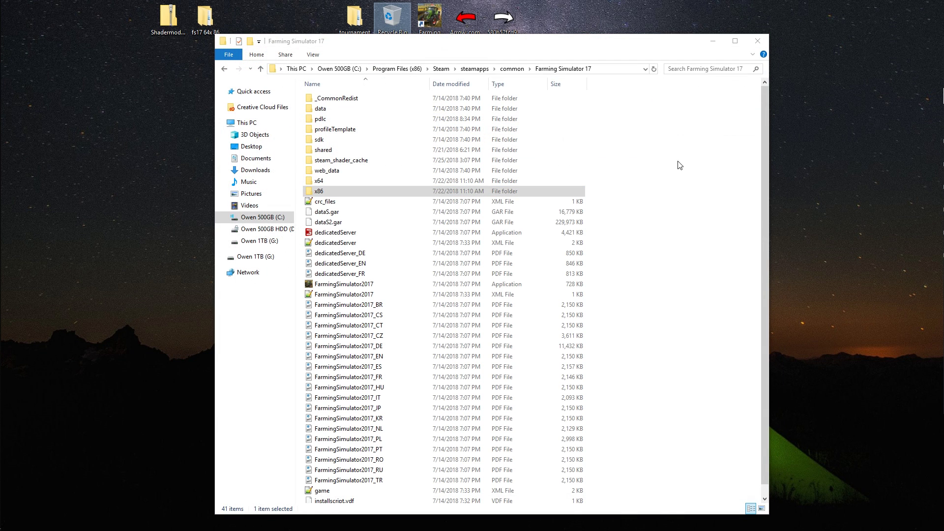
double_click(339, 191)
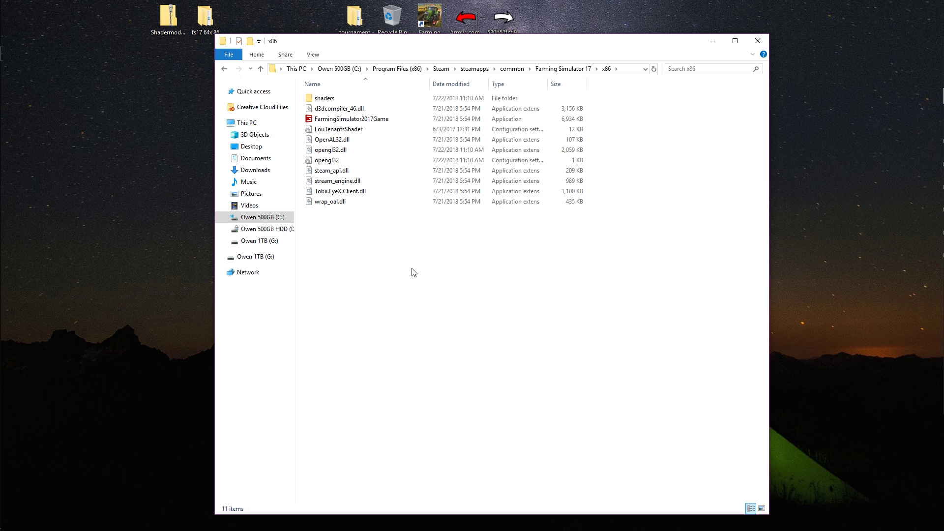
right_click(457, 240)
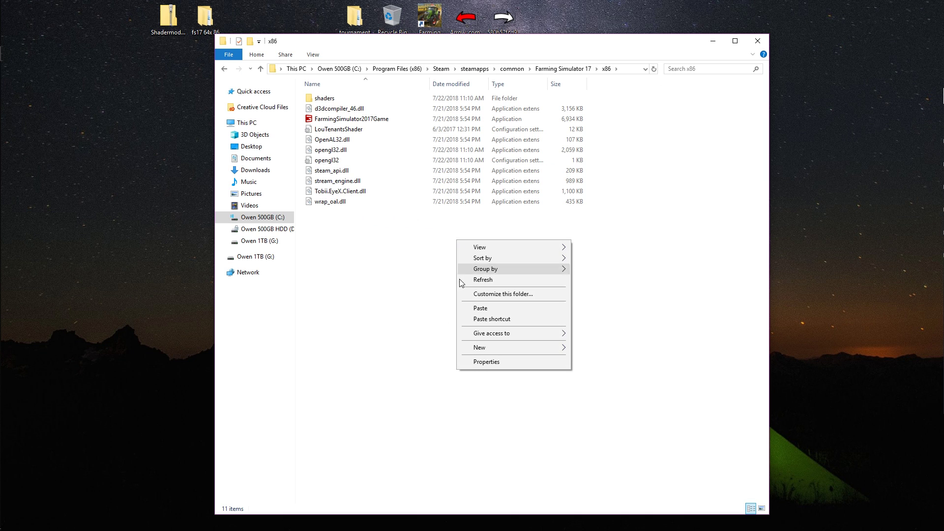
left_click(488, 305)
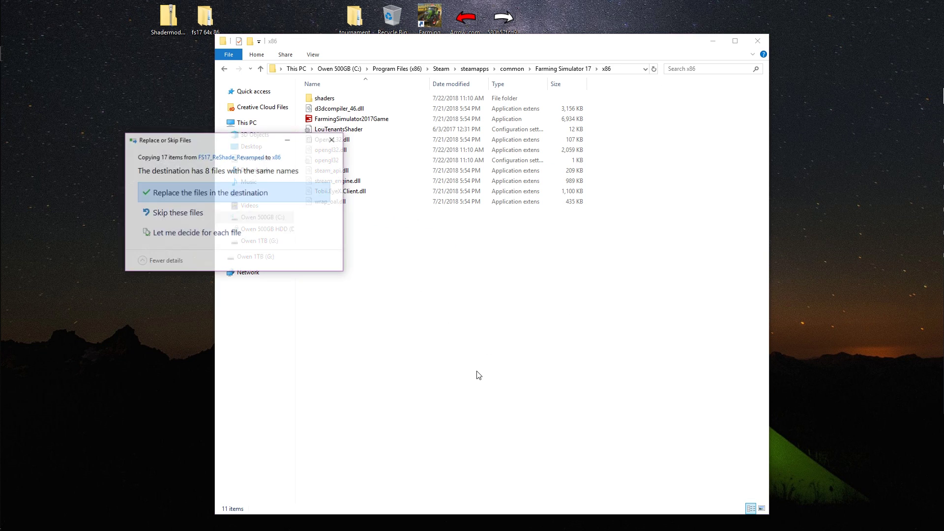
left_click(317, 193)
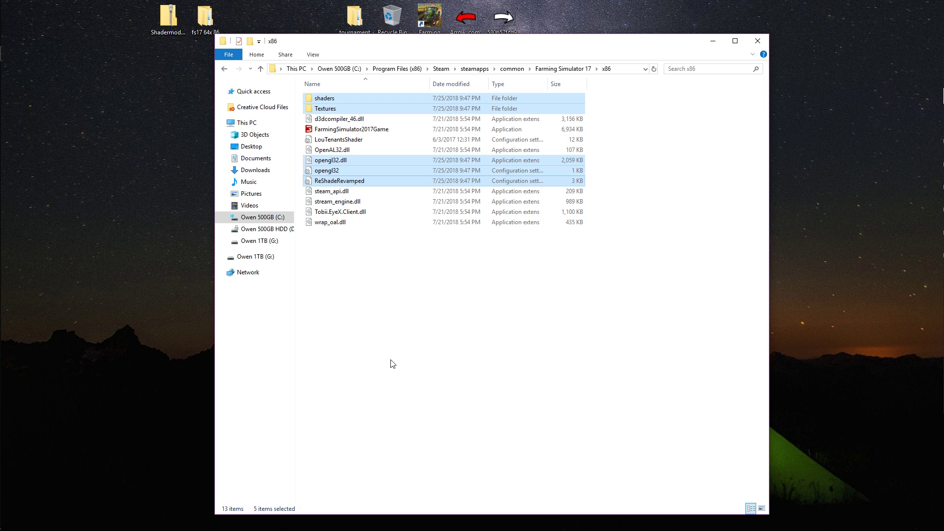
key("alt+Left")
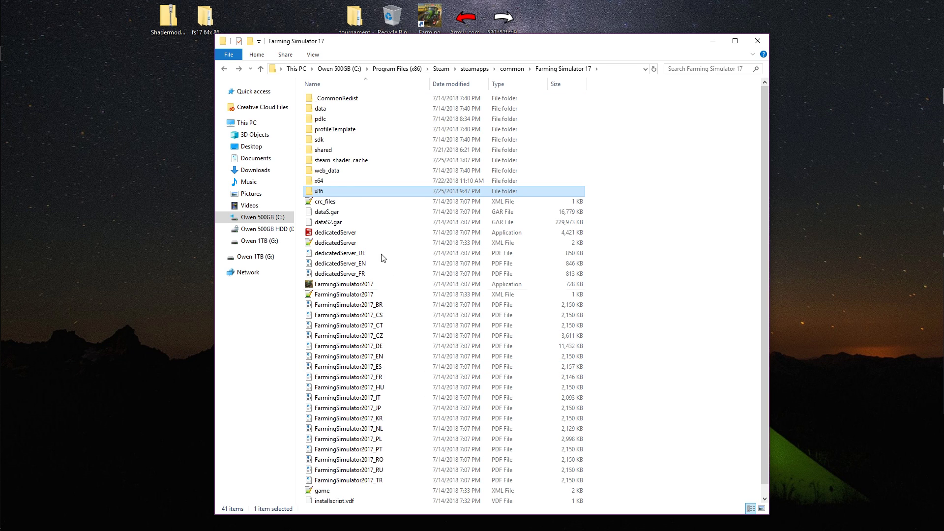
- Paste the ReShade files into the x64 folder, replacing existing copies
double_click(321, 183)
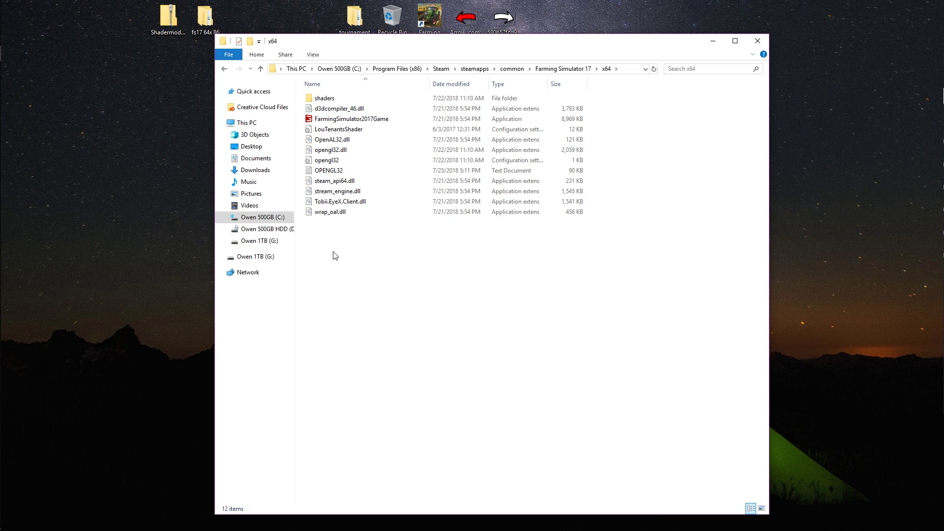
key("ctrl+v")
left_click(420, 188)
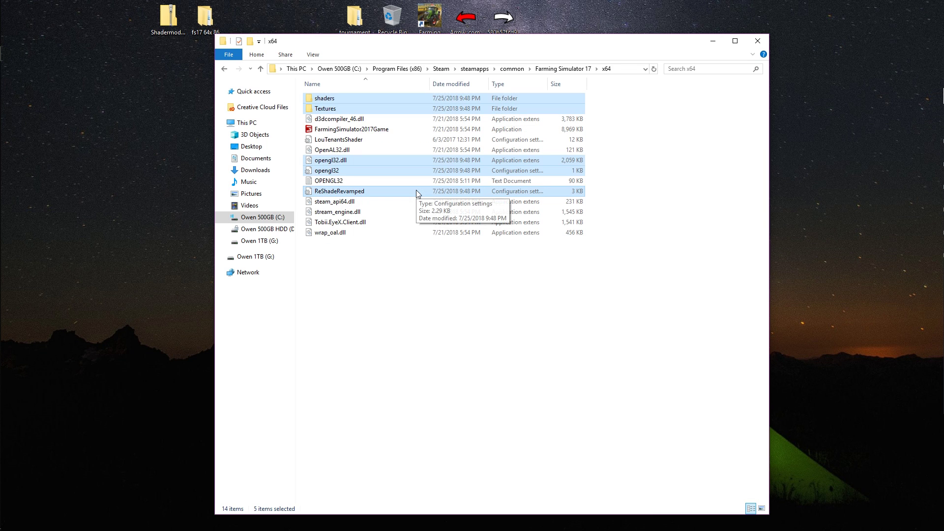
key("BackSpace")
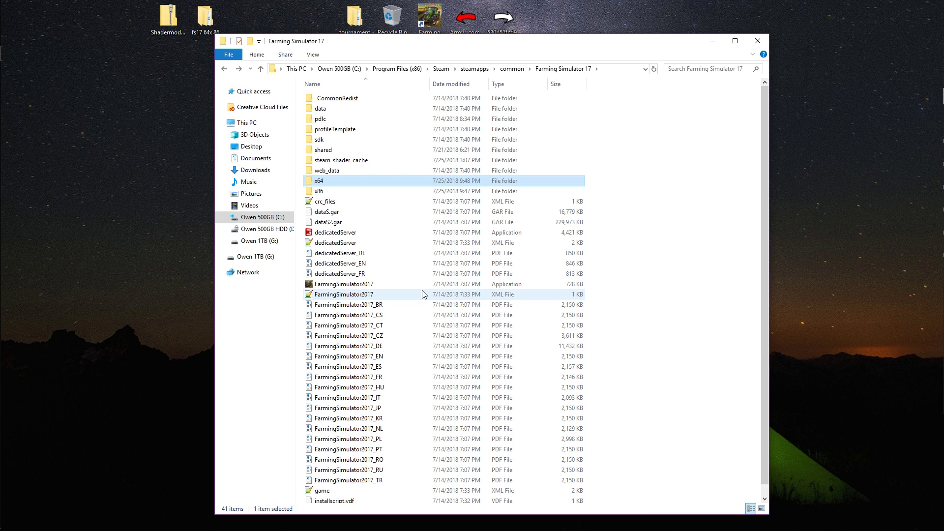
- Paste the ReShade files into the x86 folder again, replacing existing copies
double_click(343, 182)
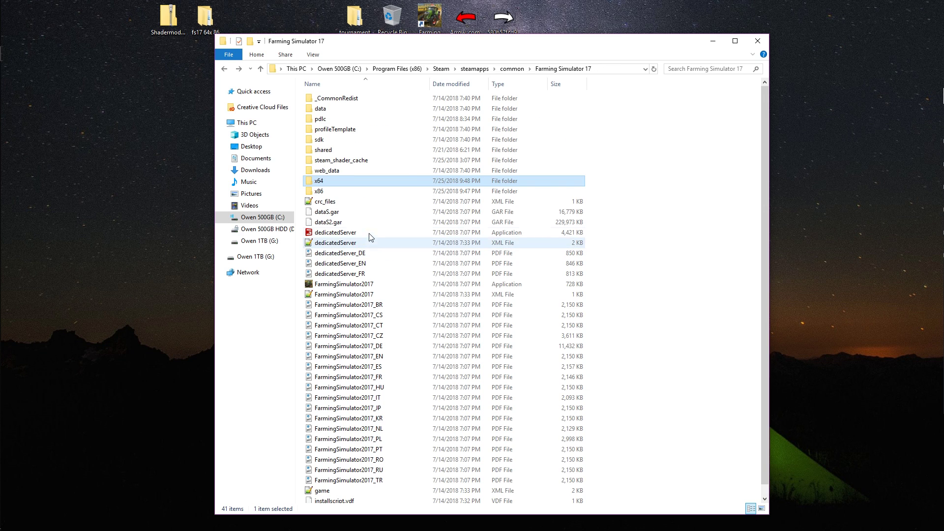
left_click(348, 191)
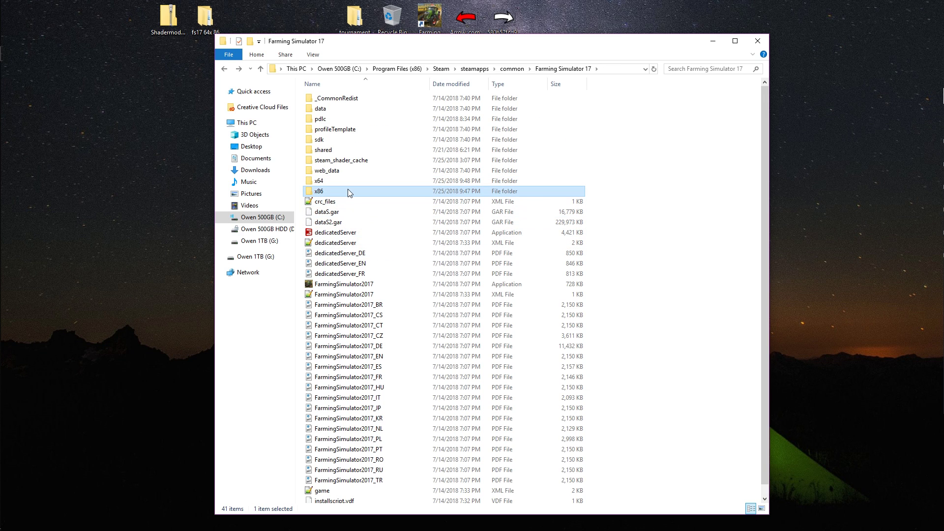
double_click(347, 189)
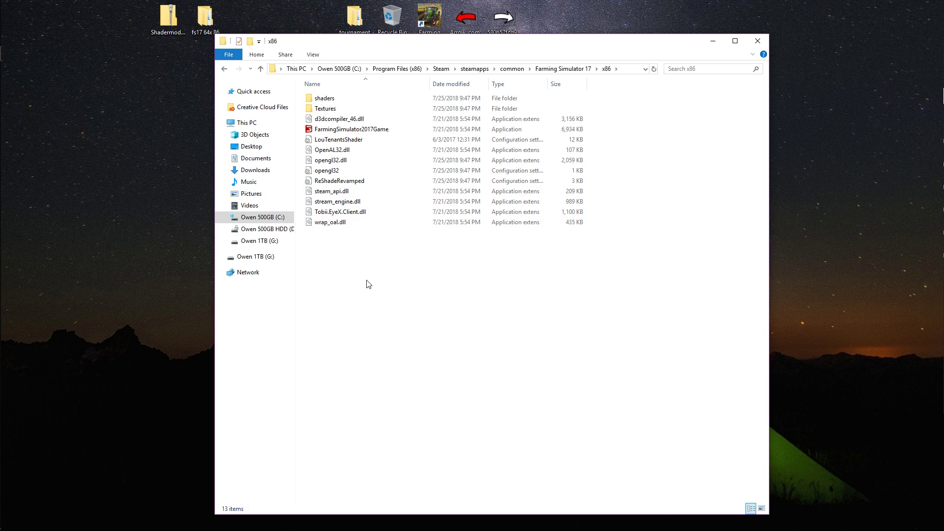
key("ctrl+v")
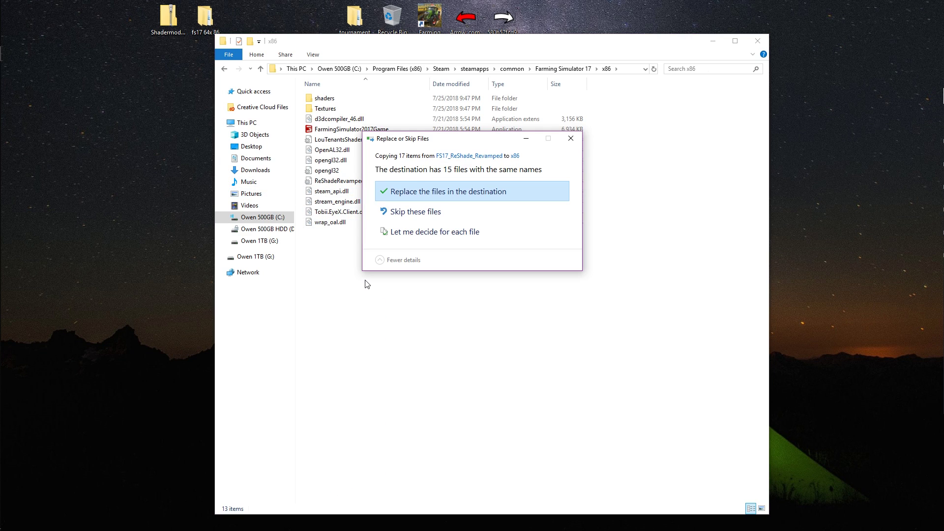
left_click(555, 188)
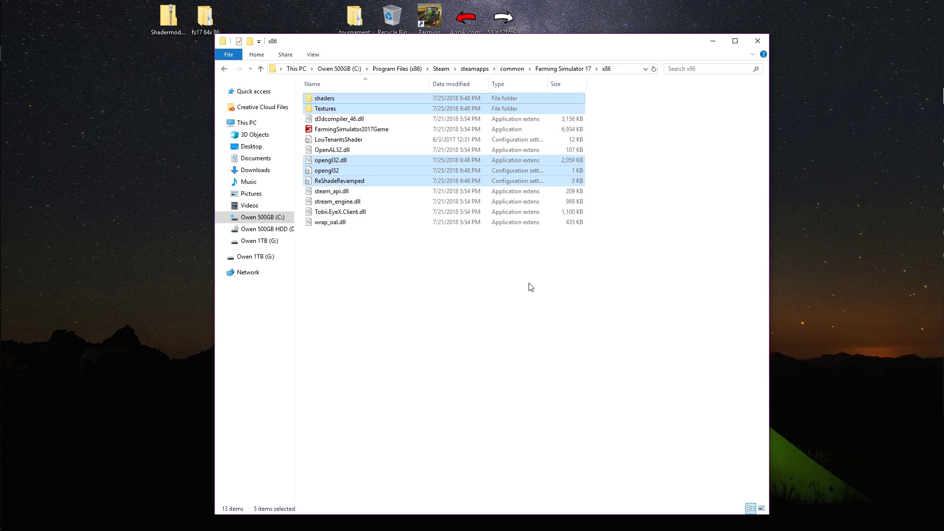
key("BackSpace")
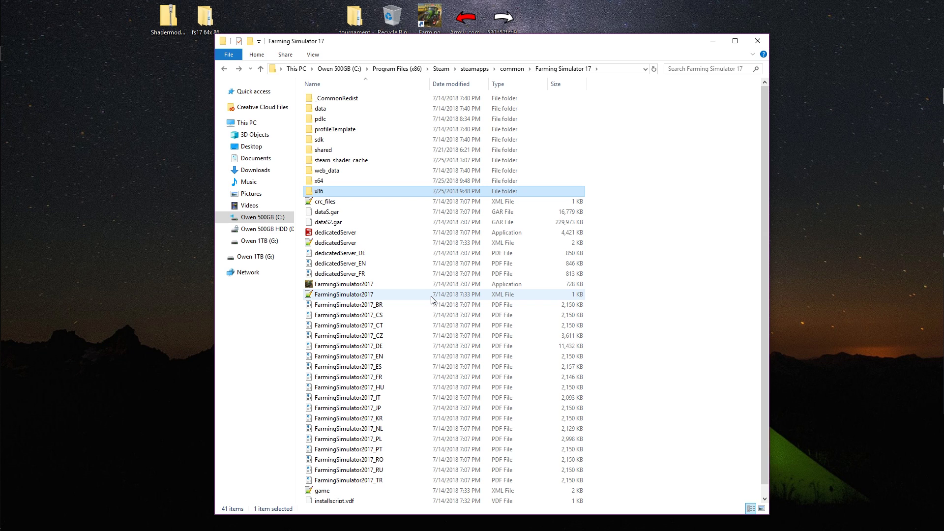
- Paste the ReShade files into x64 once more, replacing duplicates, and return to the game folder
double_click(382, 181)
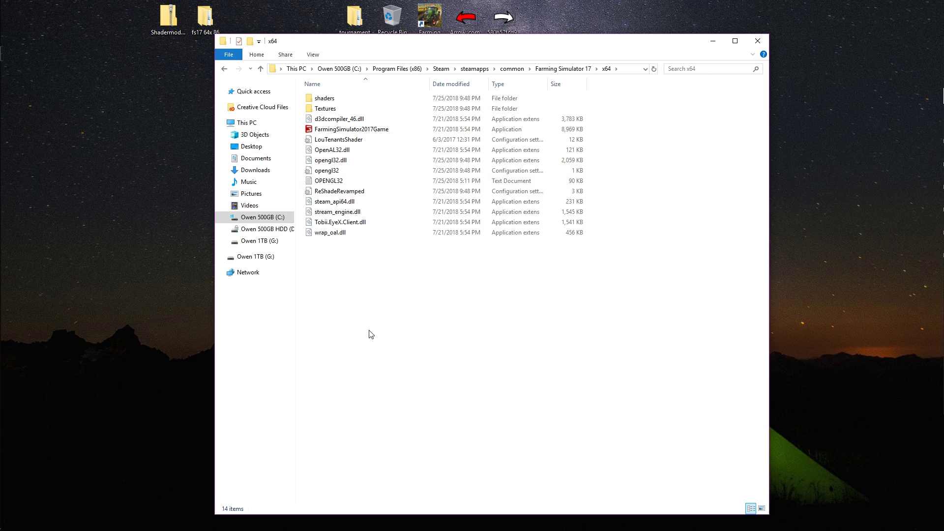
key("ctrl+v")
left_click(440, 191)
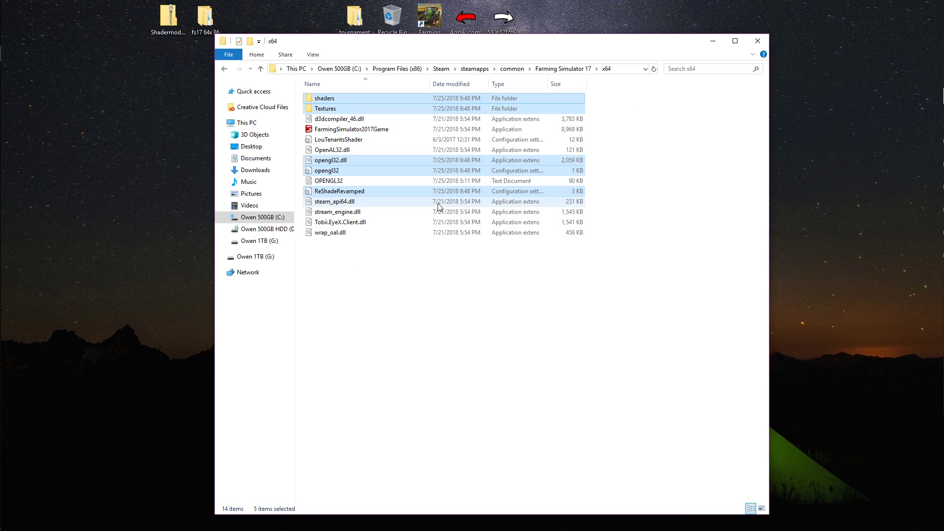
key("BackSpace")
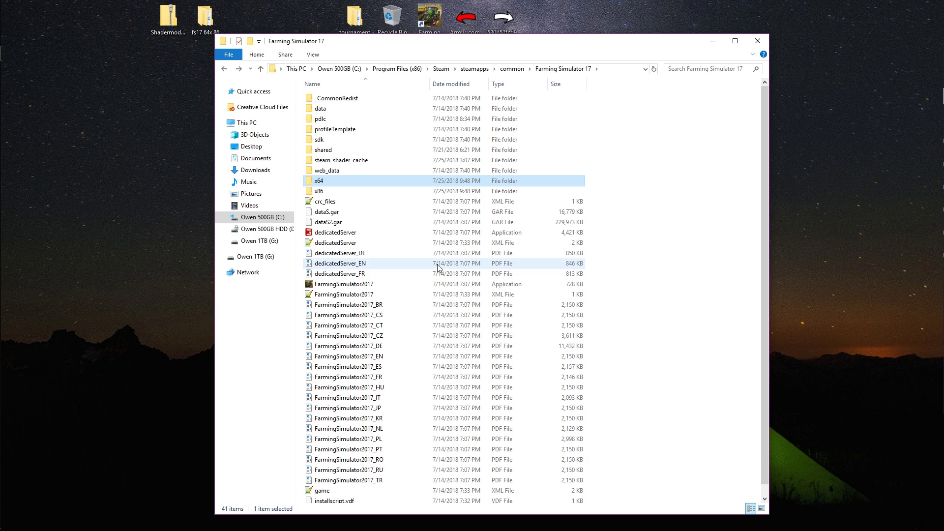
- Look inside fs17 64x 86, then delete the game folder's existing x64 and x86 folders
double_click(210, 19)
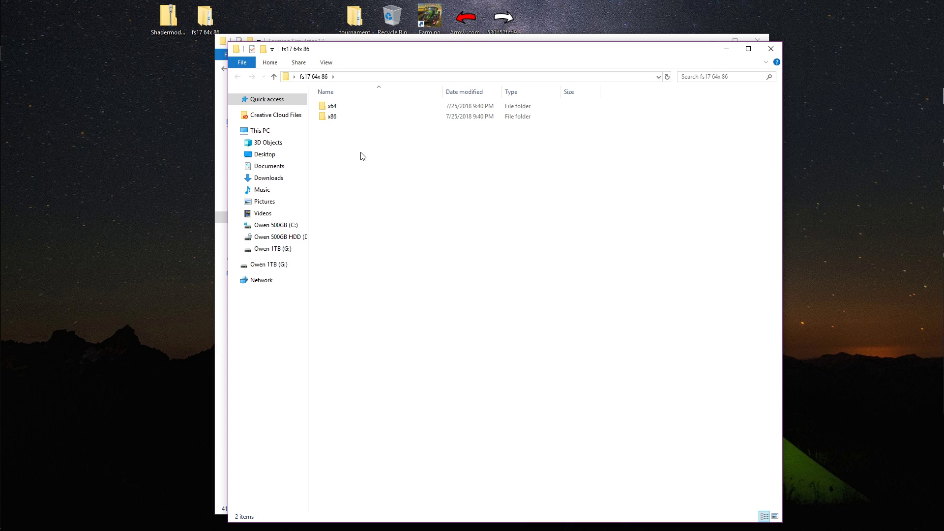
left_click(348, 106)
left_click(350, 152)
left_click(353, 118)
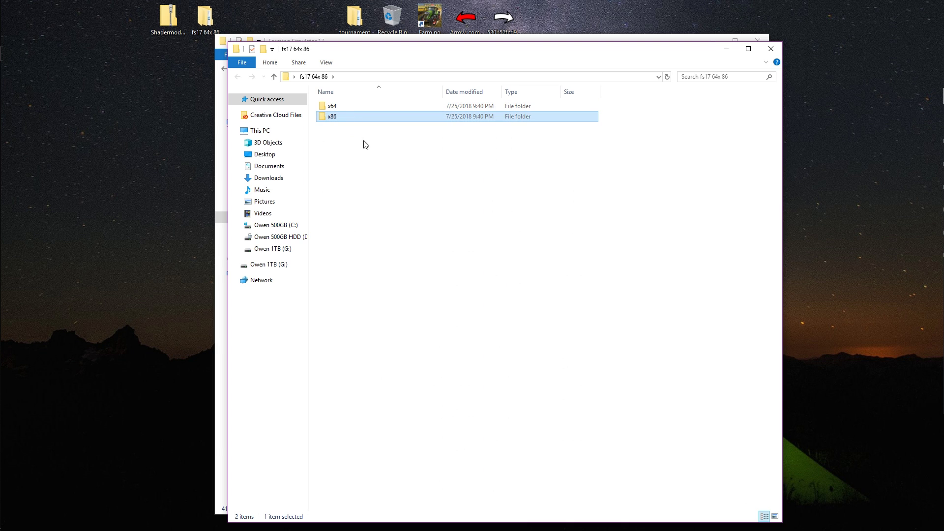
left_click(770, 49)
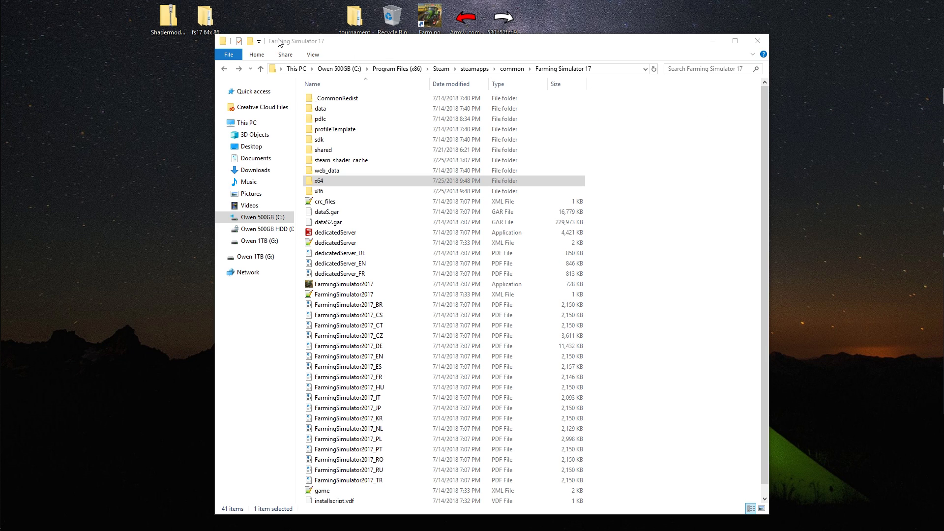
left_click_drag(298, 177, 317, 194)
right_click(315, 188)
left_click(344, 346)
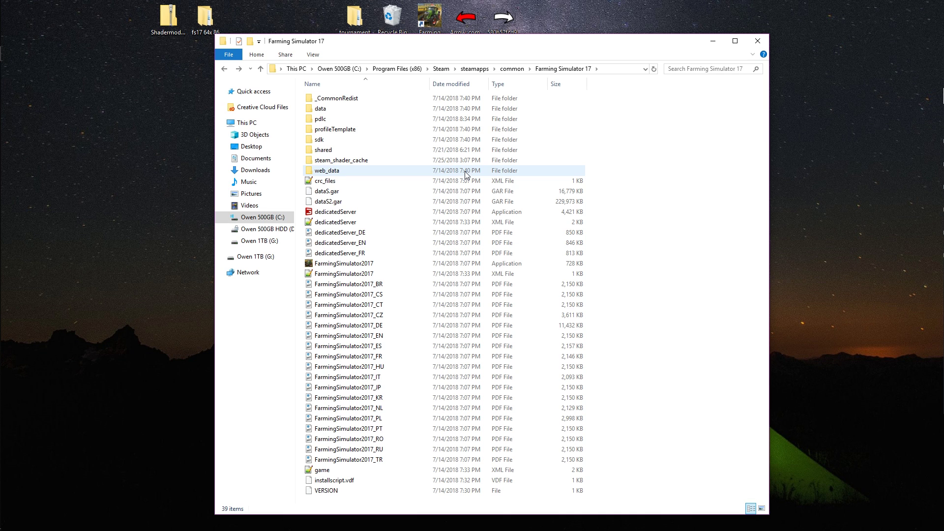
- Copy x64 and x86 from fs17 64x 86 into the Farming Simulator 17 folder and check x86
left_click(214, 35)
double_click(210, 23)
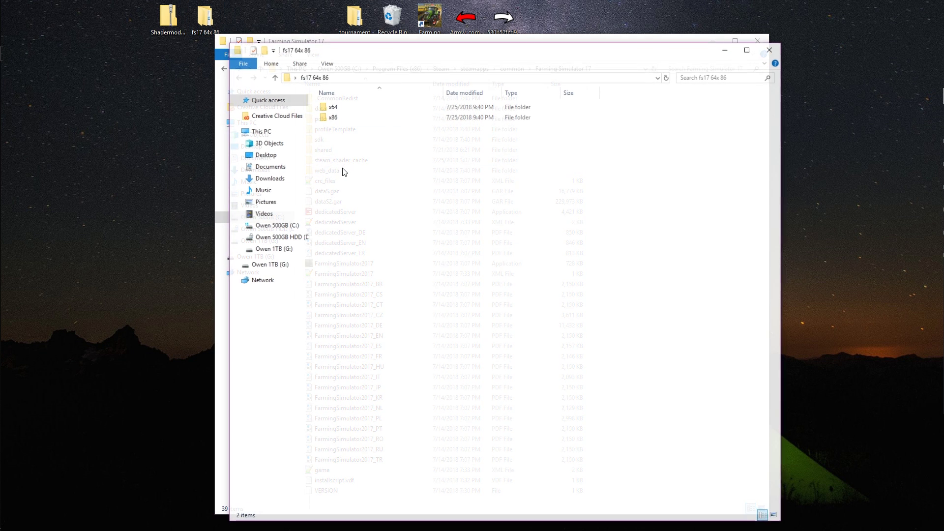
left_click_drag(341, 172, 335, 101)
right_click(339, 111)
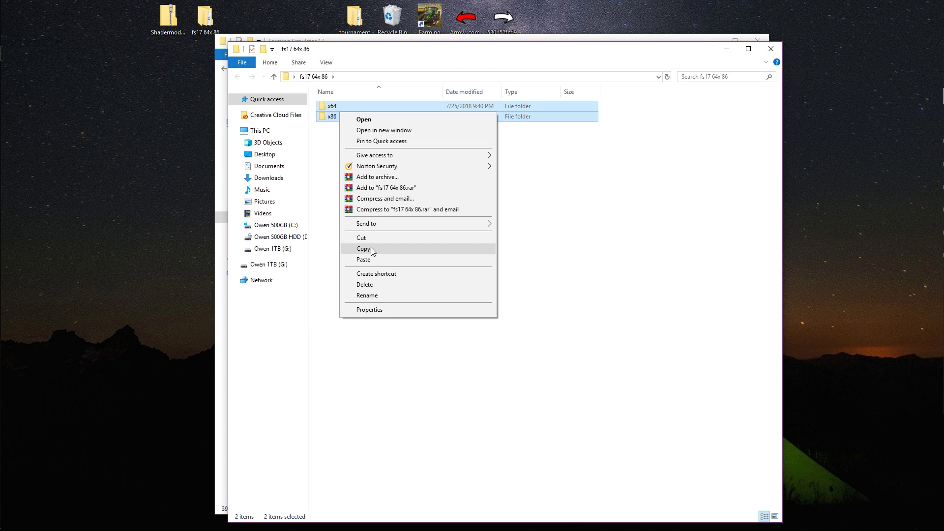
left_click(371, 248)
left_click(771, 49)
key("ctrl+v")
double_click(580, 189)
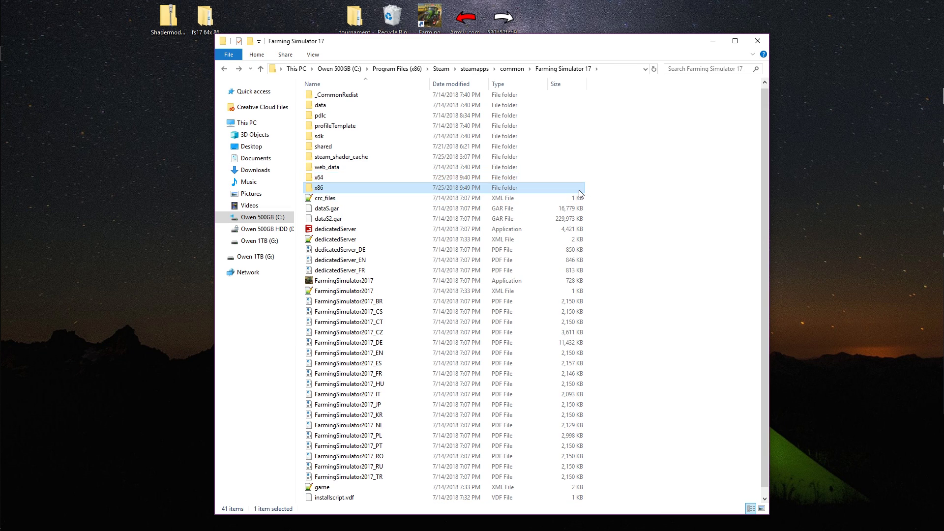
key("BackSpace")
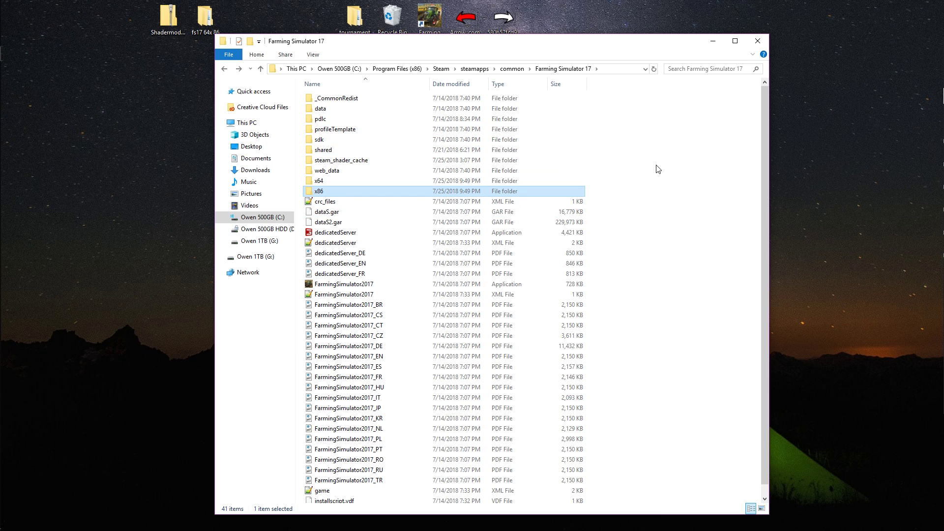
- Launch Farming Simulator 17 from its desktop shortcut, then quit the game
right_click(430, 16)
left_click(445, 22)
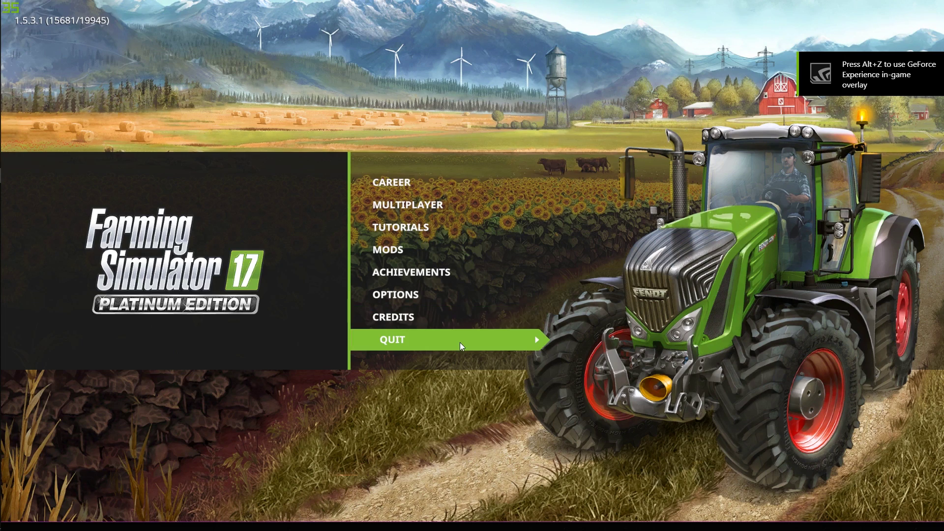
left_click(460, 340)
- Copy the four Shadermod archive files into both the x86 and x64 game folders
double_click(356, 231)
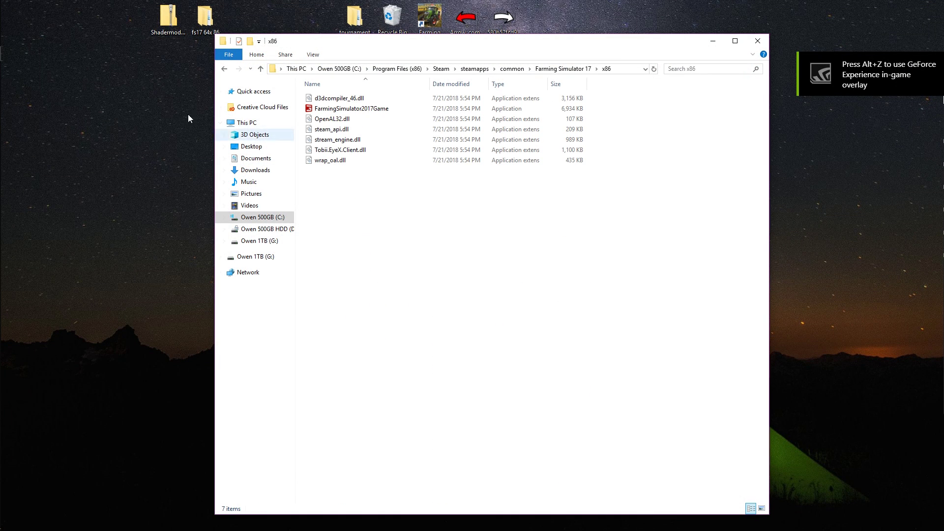
double_click(172, 19)
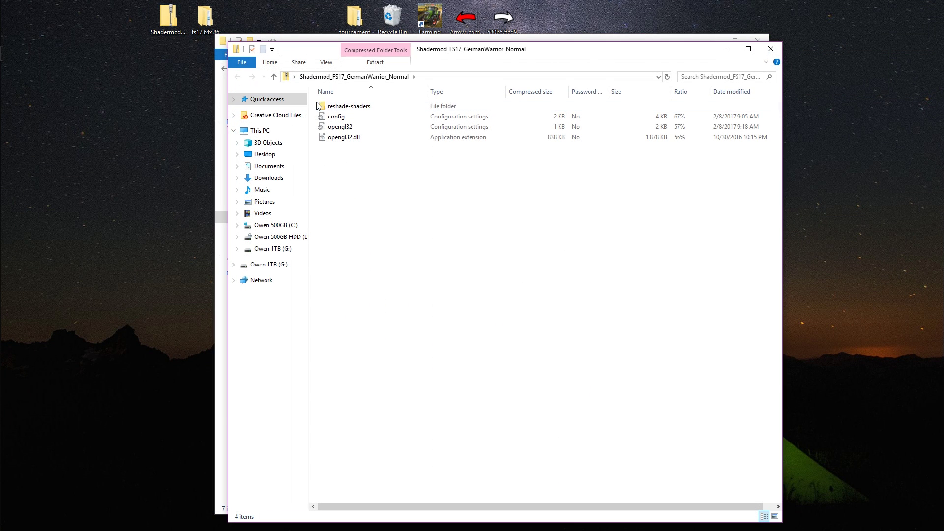
left_click_drag(351, 173, 354, 111)
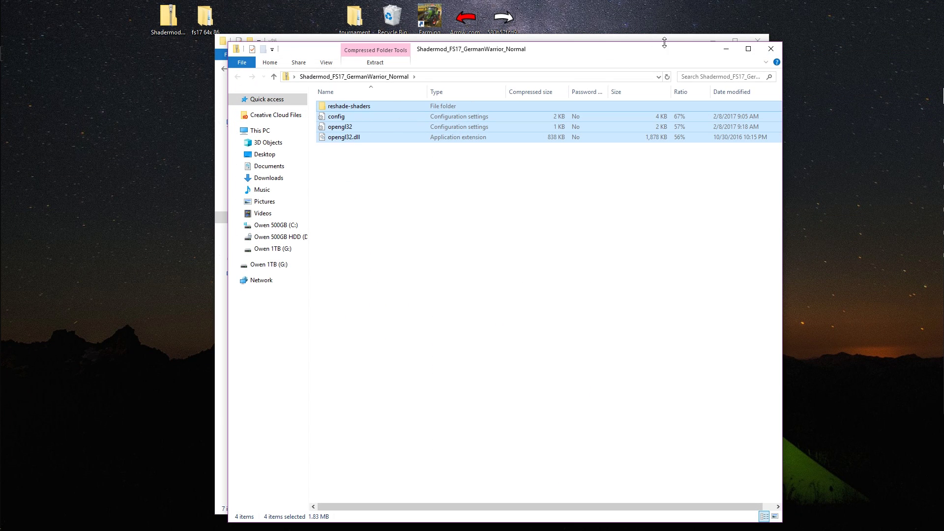
left_click(771, 48)
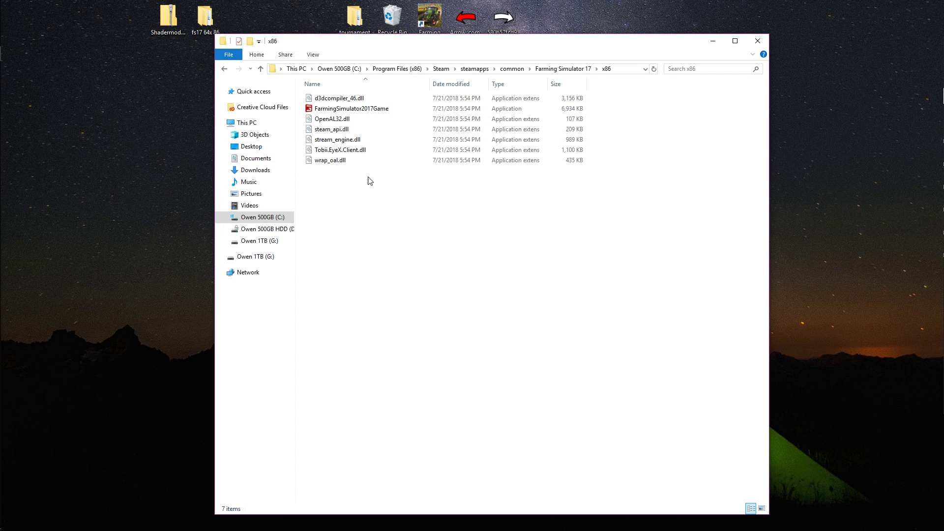
key("ctrl+v")
key("BackSpace")
double_click(350, 181)
key("ctrl+v")
left_click(255, 170)
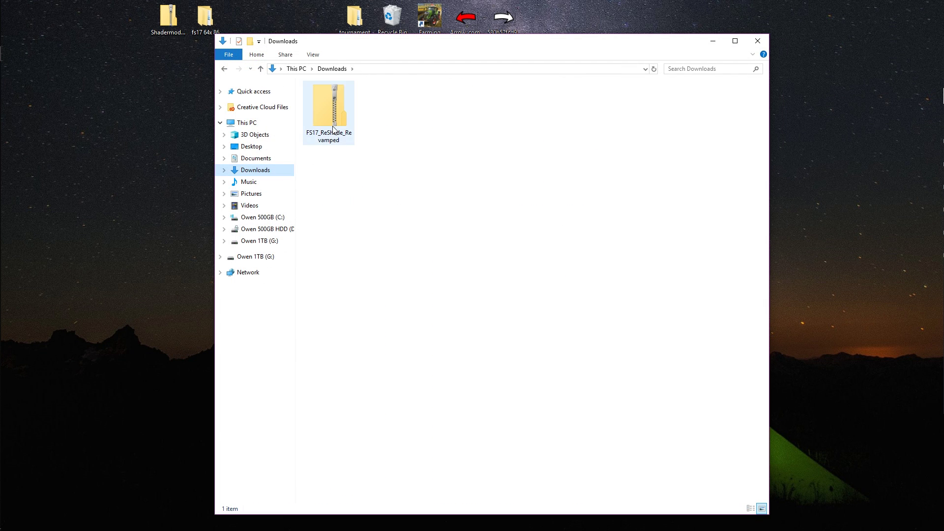
- Open ReShadeRevamped_ReadMe from the FS17_ReShade_Revamped zip maximized, then launch Farming Simulator 17
double_click(337, 137)
double_click(344, 150)
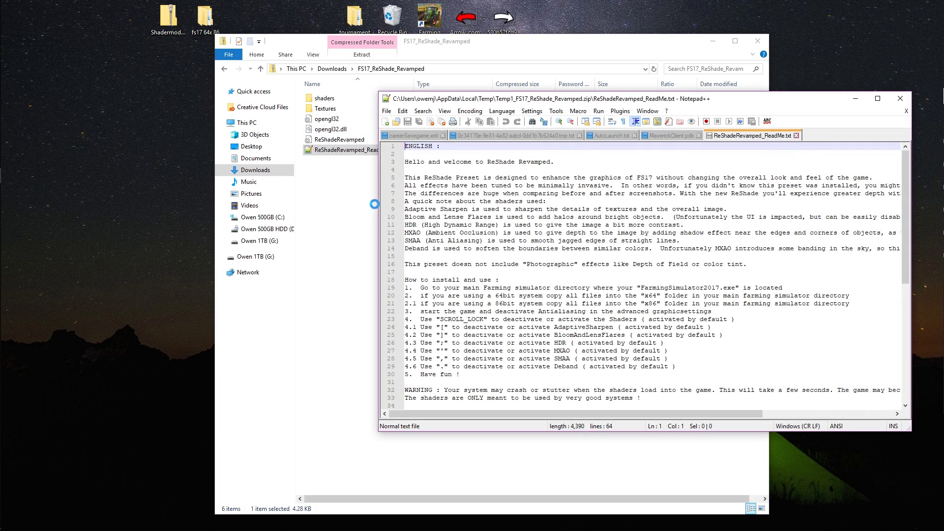
double_click(656, 100)
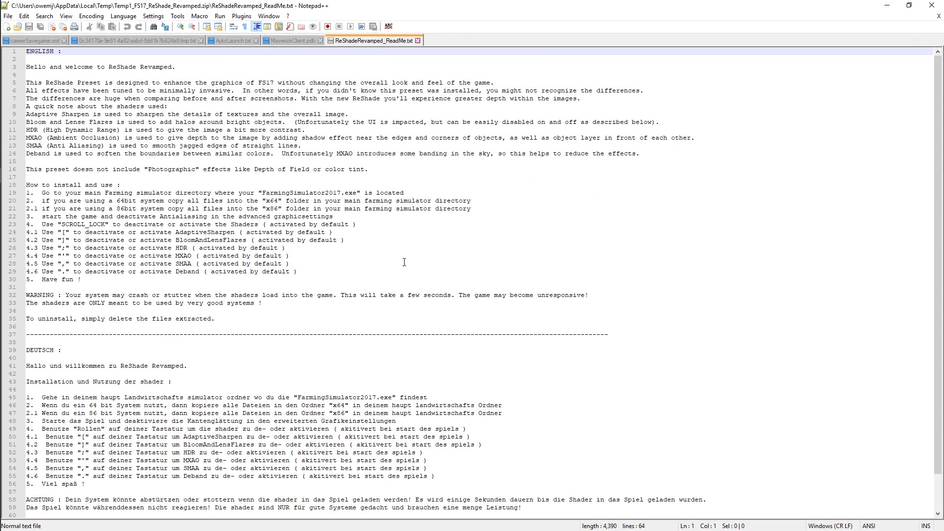
double_click(431, 17)
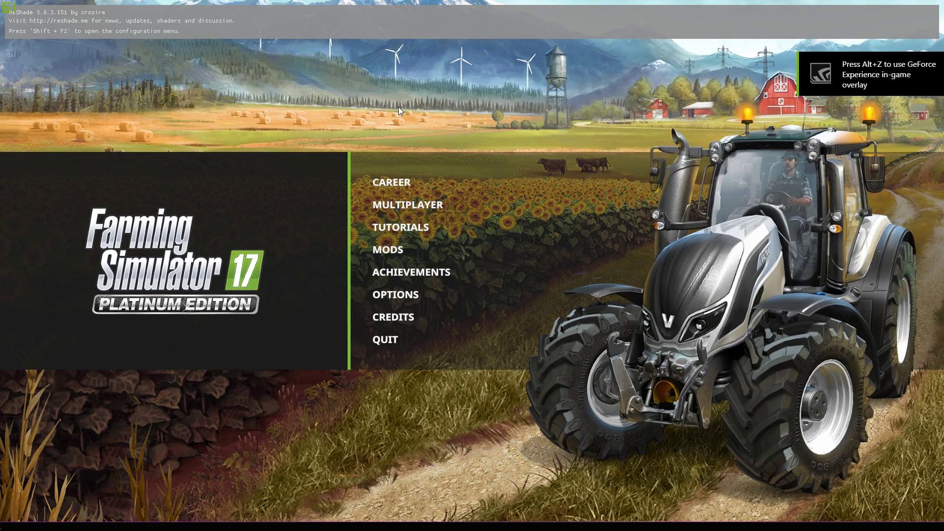
- Check the ReShade menu with Shift+F2, then continue Career Savegame 2 with its mods
key("shift+F2")
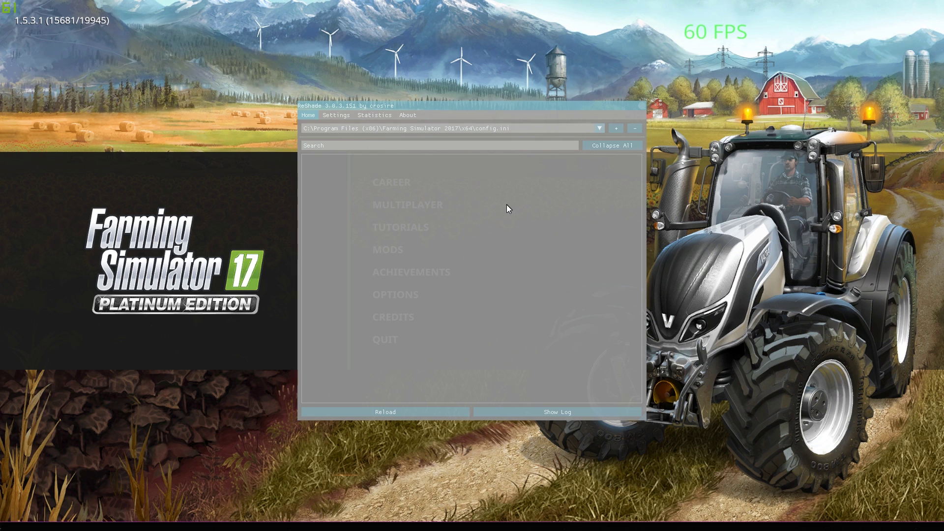
key("shift+F2")
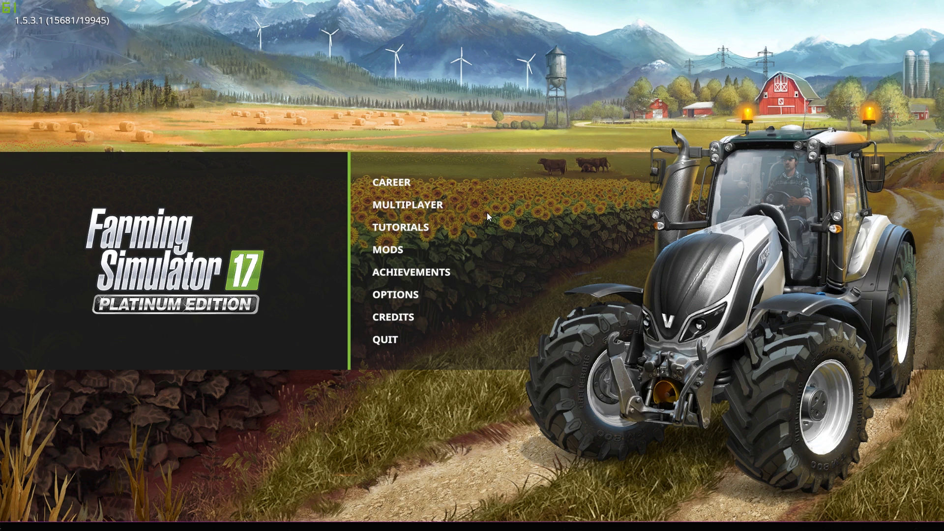
left_click(435, 185)
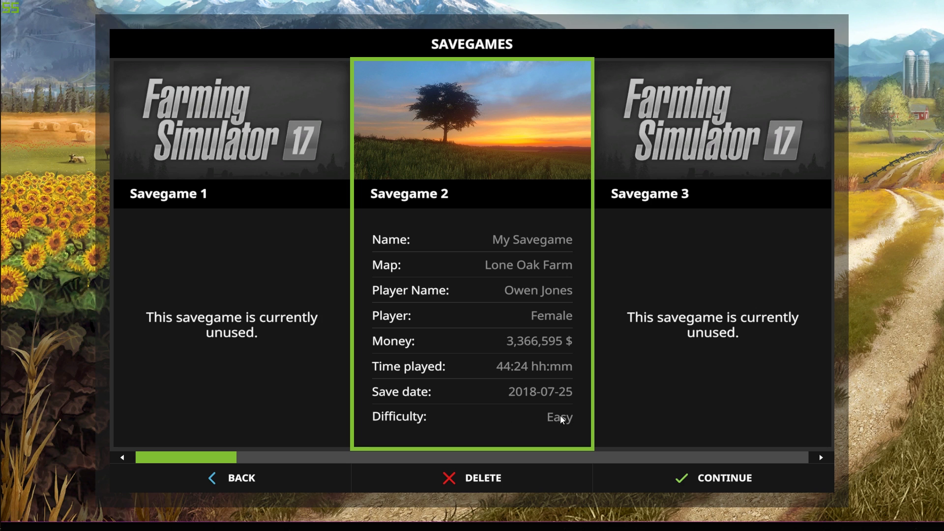
left_click(668, 491)
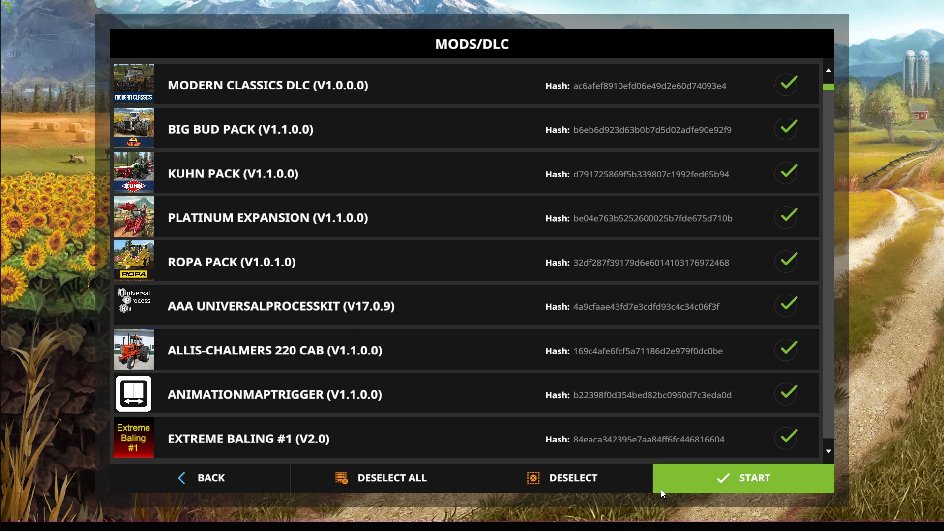
left_click(661, 489)
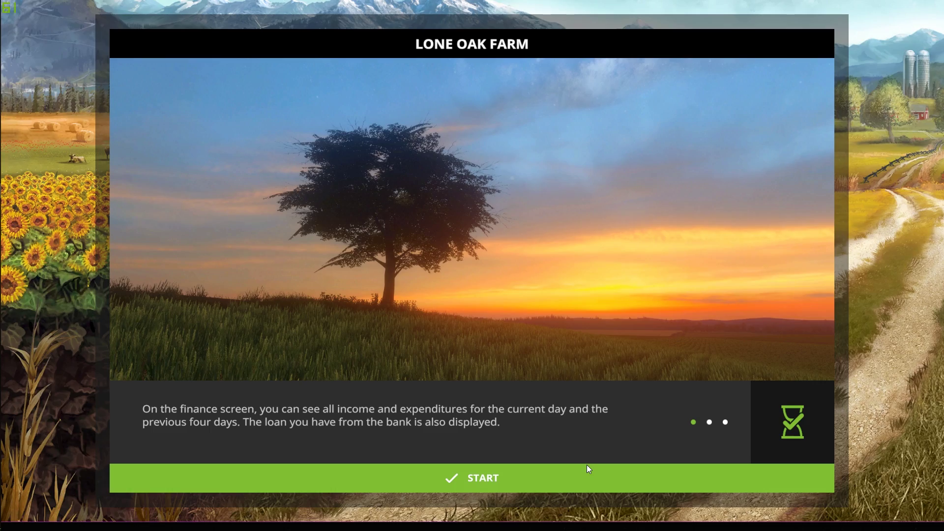
- Enter Lone Oak Farm and open the ReShade overlay with Shift+F2 to list its effects
left_click(586, 465)
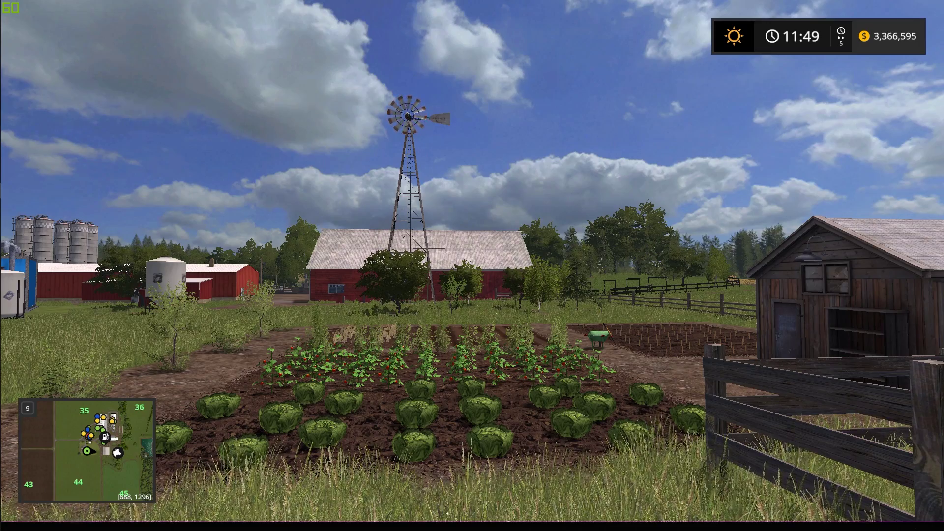
key("shift+F2")
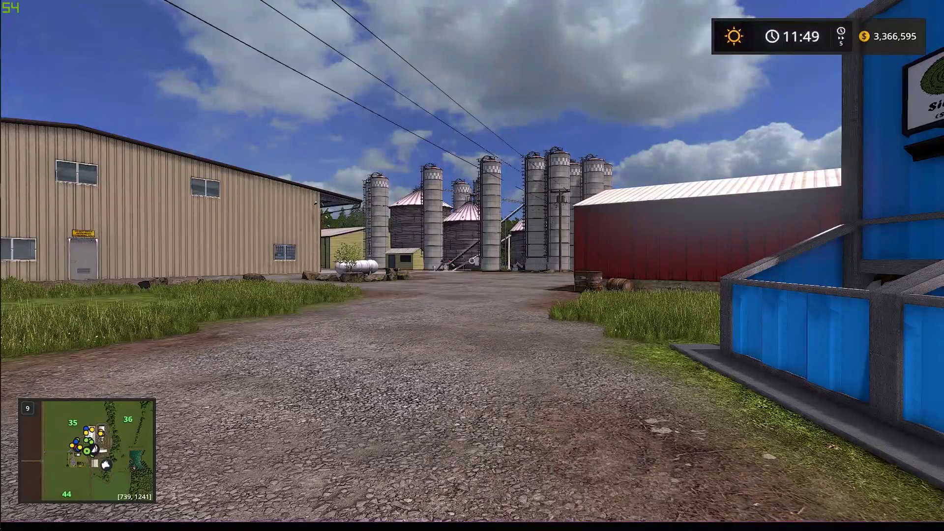
key("shift+F2")
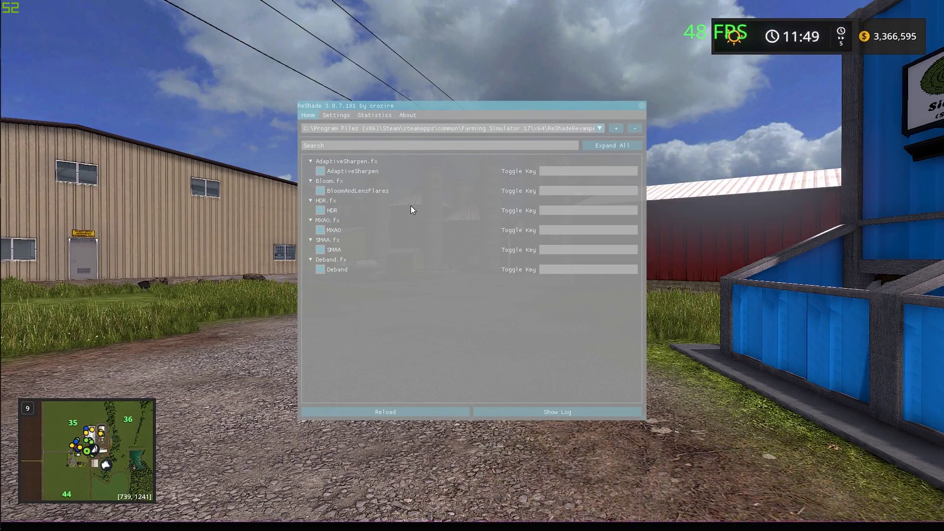
- Toggle the ReShade overlay off with Shift+F2/Home and back out of the pause menu to the farm
key("shift+F2")
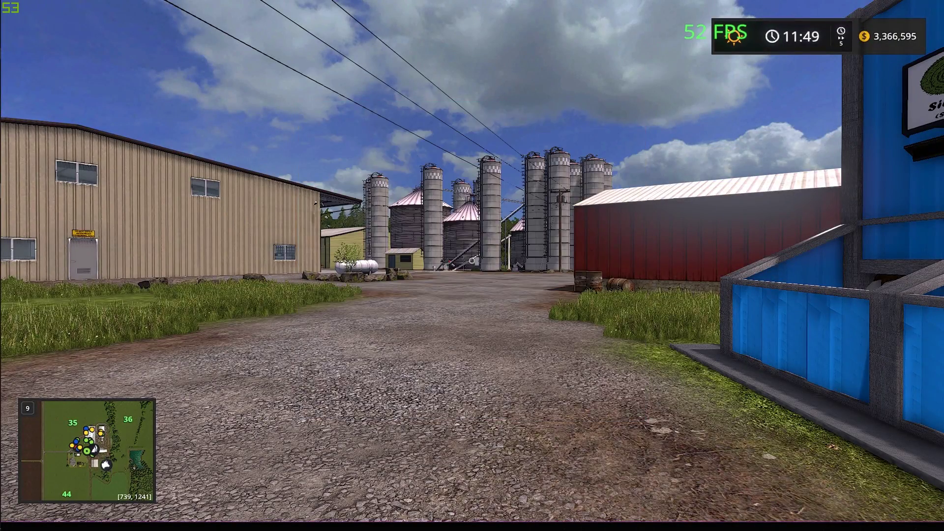
key("Escape")
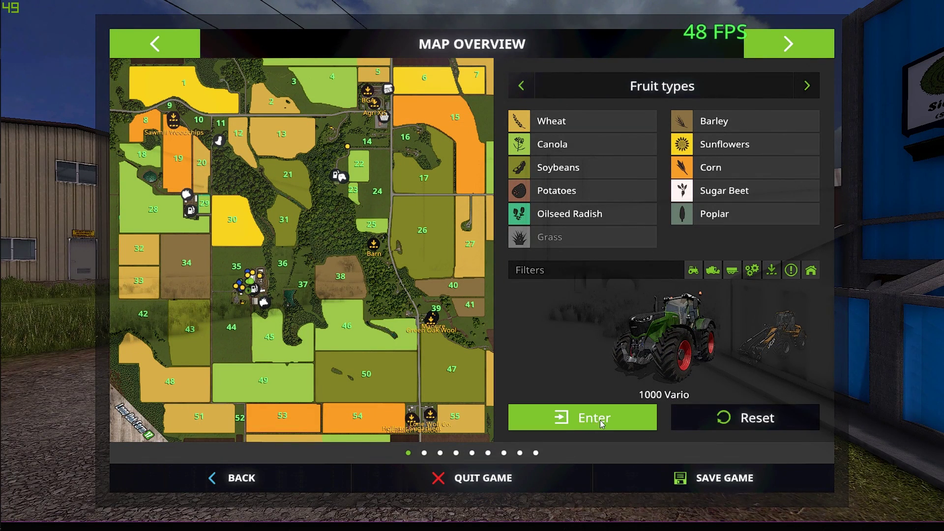
left_click(244, 467)
key("Home")
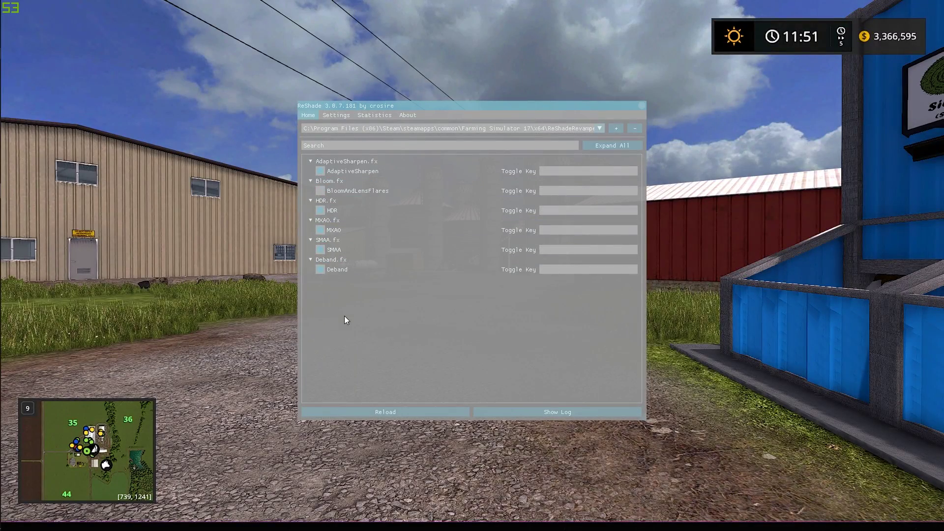
key("Home")
key("Escape")
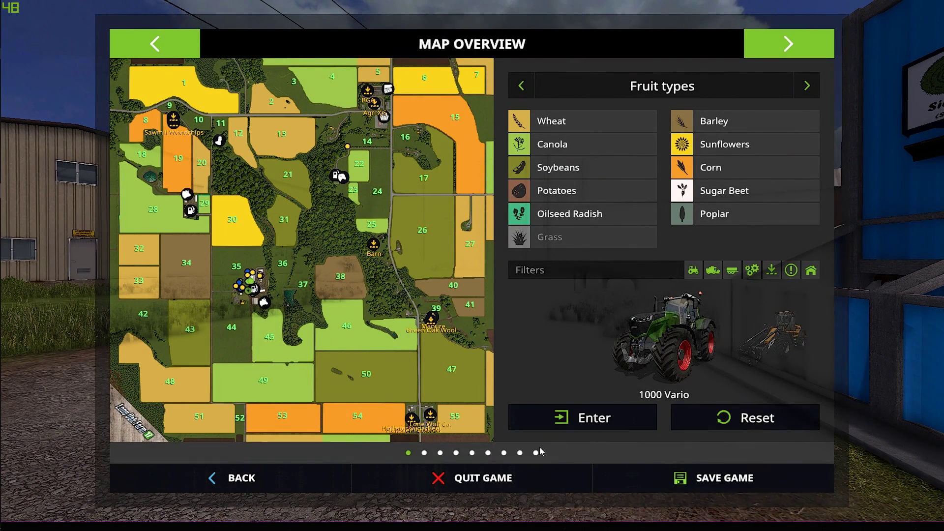
left_click(291, 470)
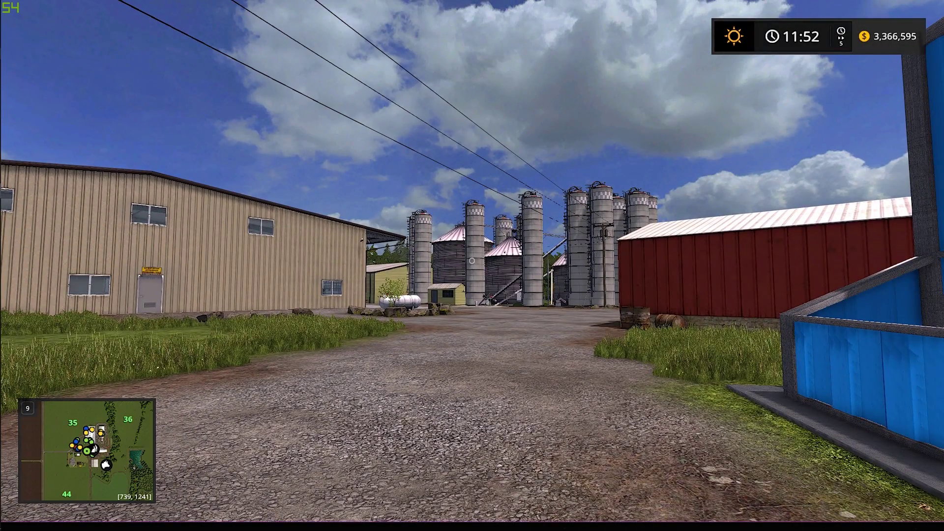
- Walk toward the silos, turning past the tan warehouse to the red shed
key("w")
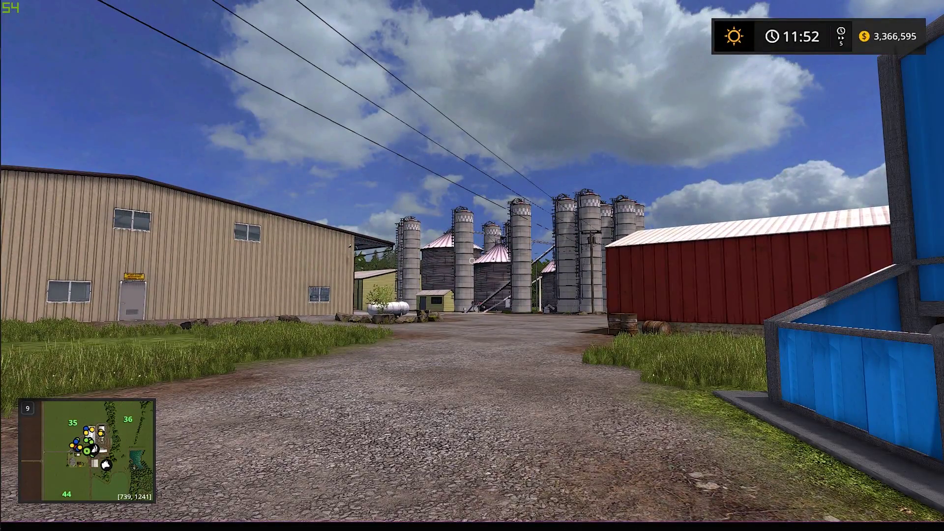
key("w")
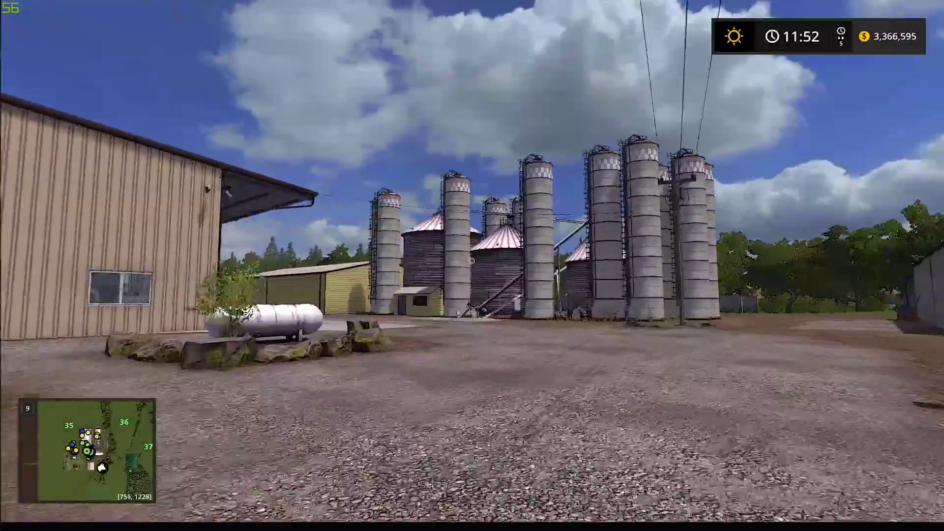
key("w")
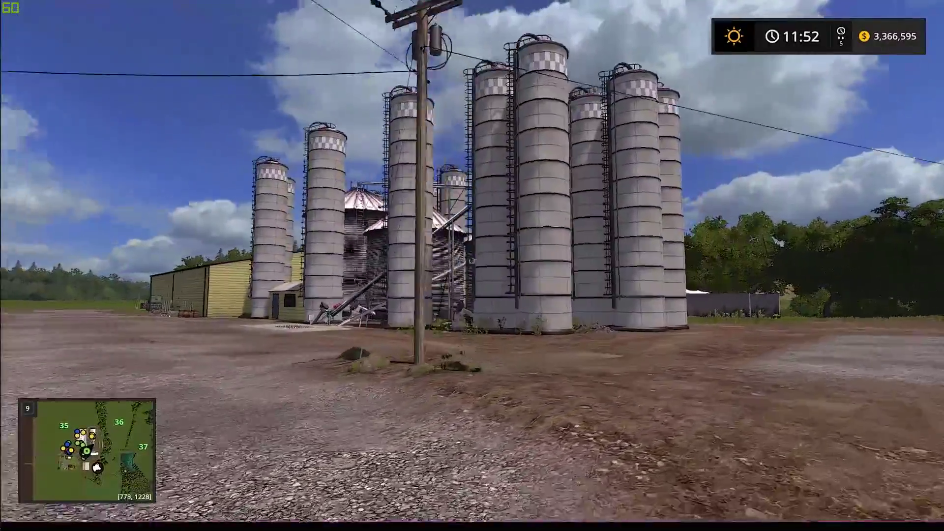
key("w")
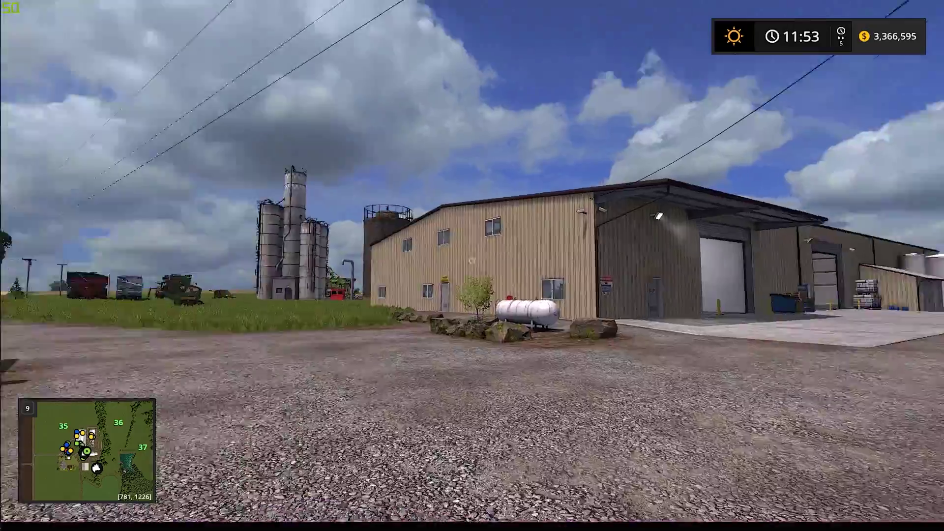
key("w")
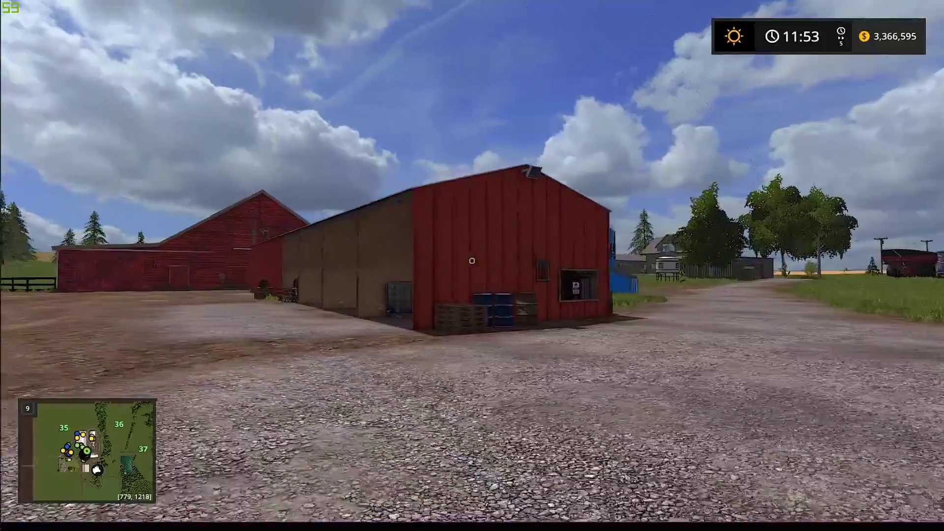
key("w")
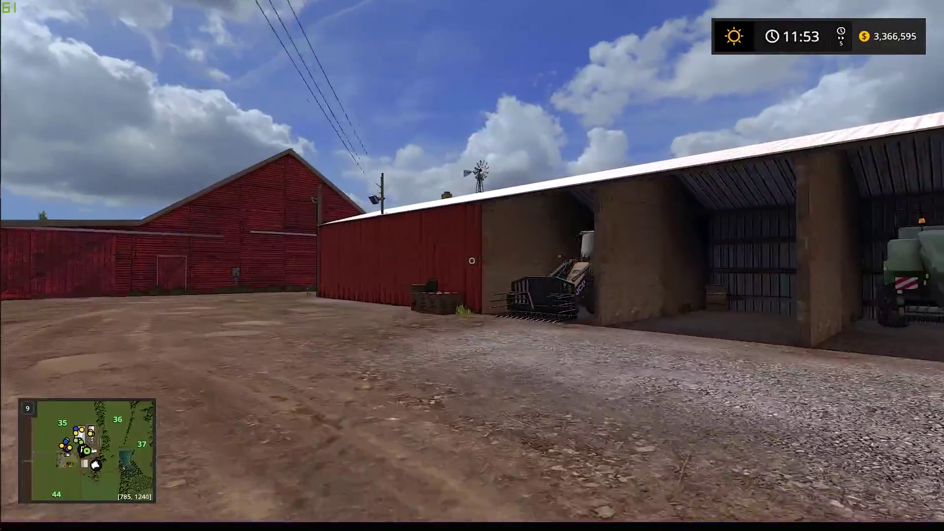
- Walk around the red barn to the beige warehouse, then pause at the Map Overview
key("w")
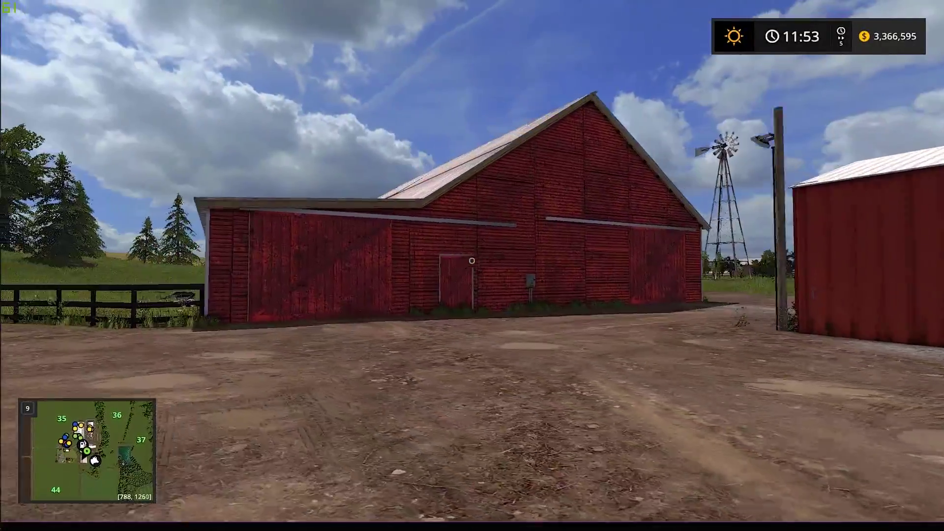
key("w")
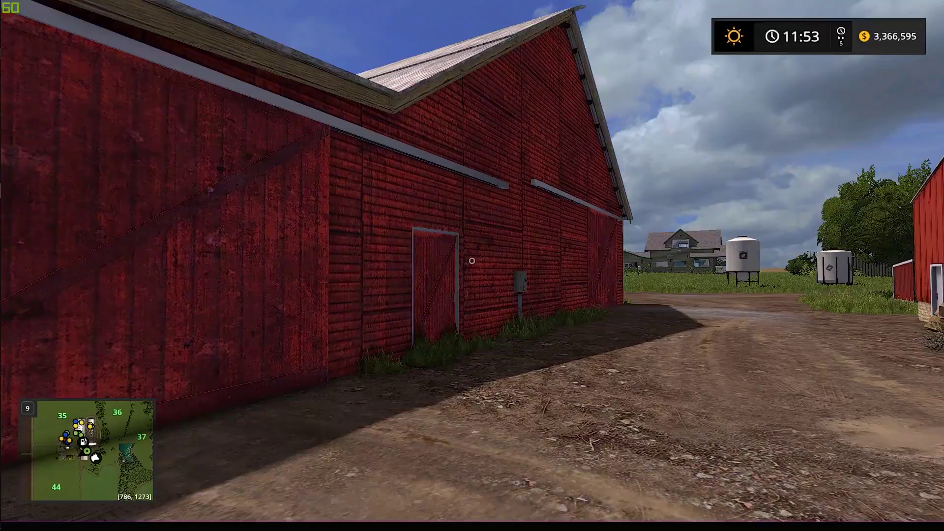
key("w")
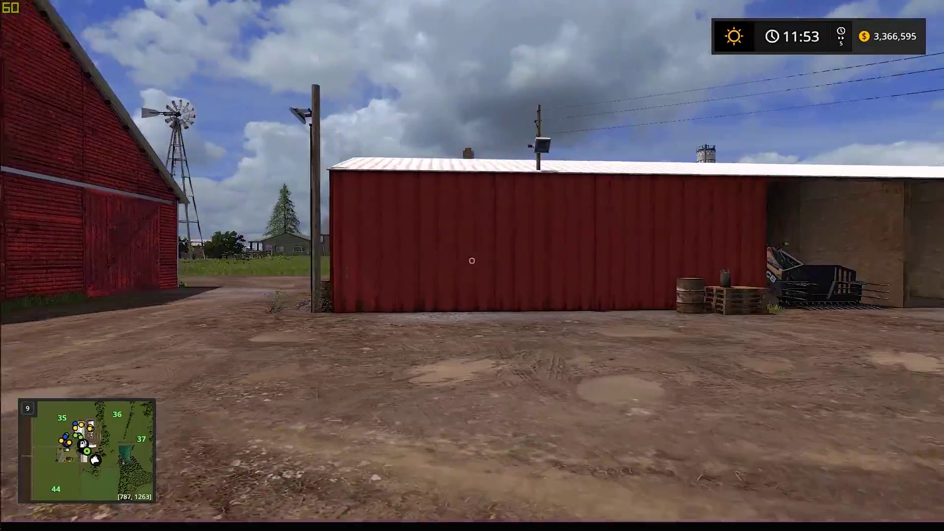
key("w")
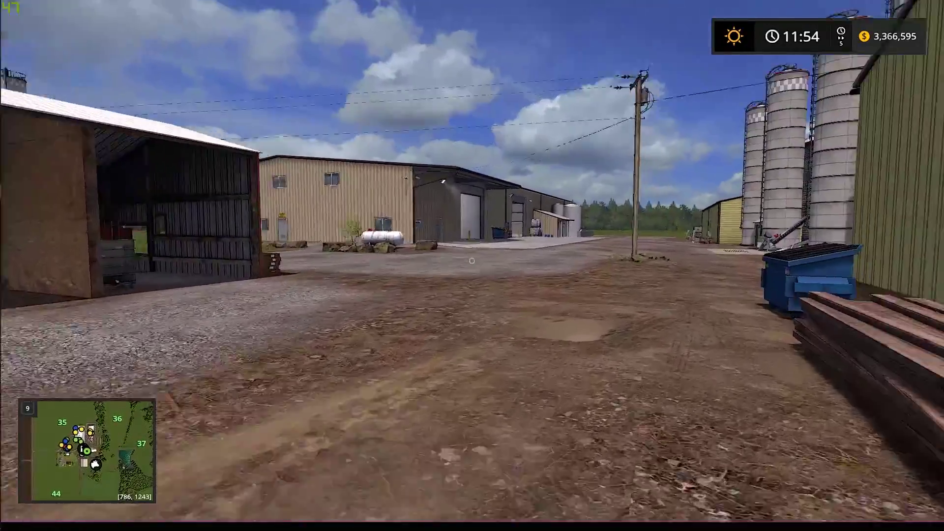
key("w")
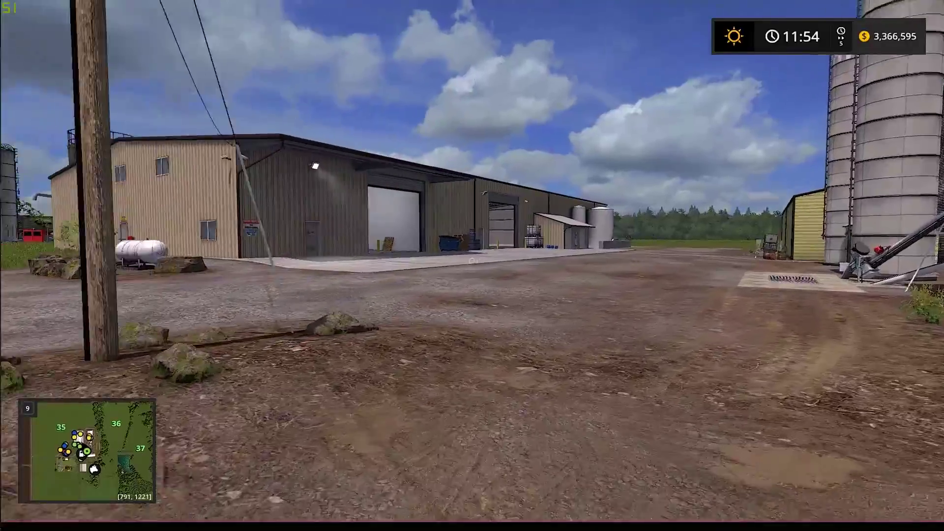
key("w")
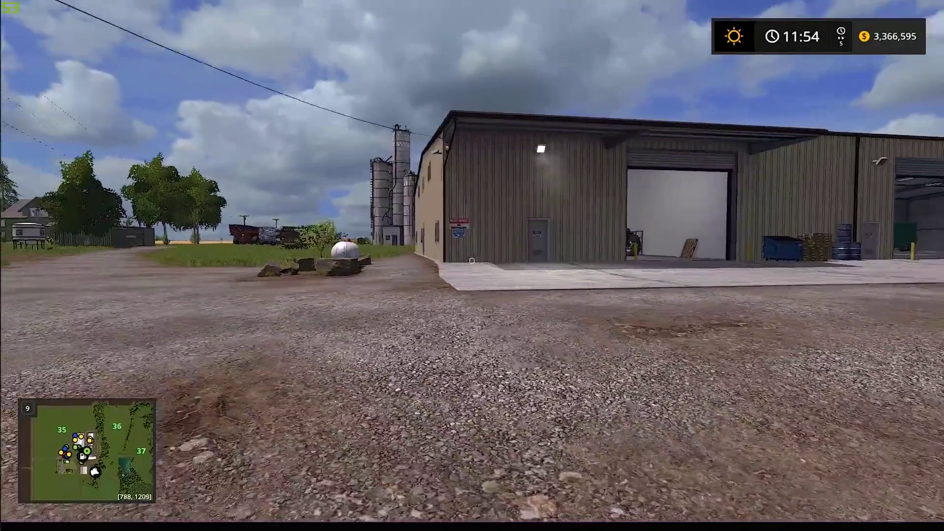
key("Escape")
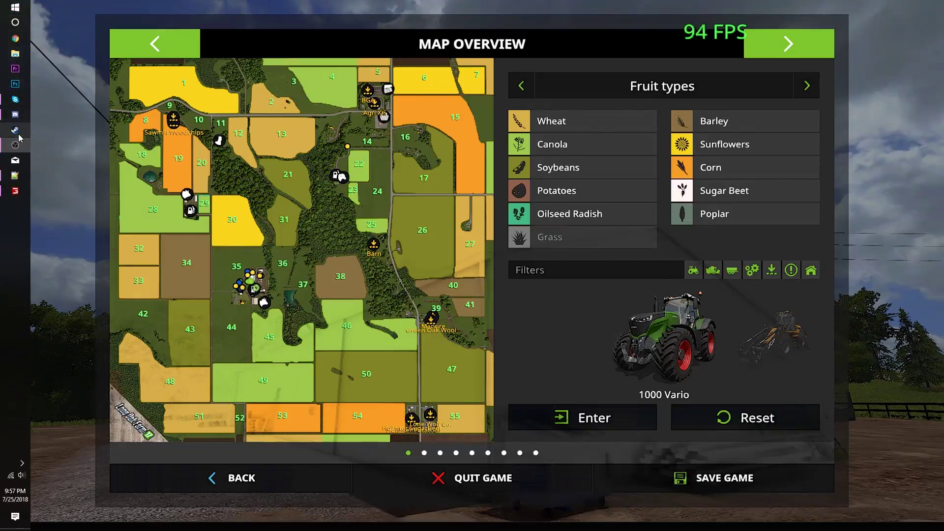
- Bring up Steam's Farming Simulator 17 library page and minimize the game to the desktop
left_click(16, 130)
left_click(113, 39)
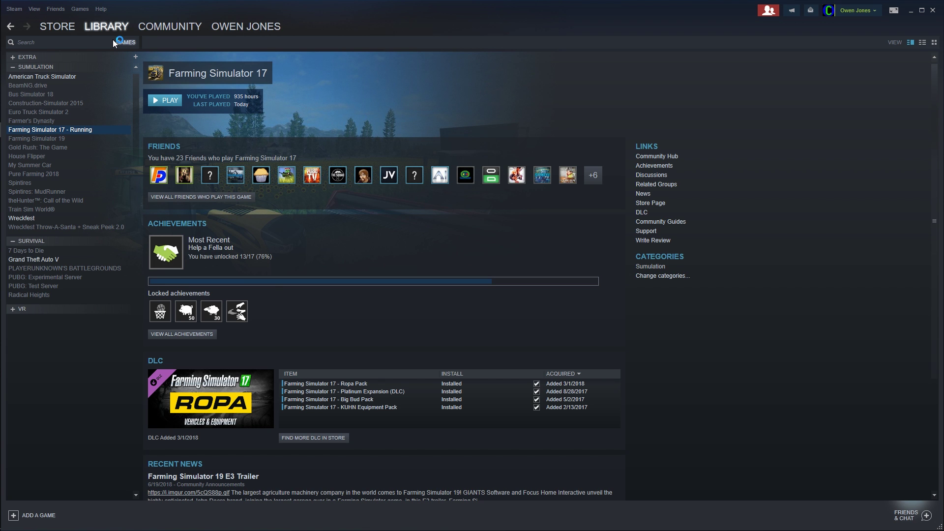
left_click(911, 11)
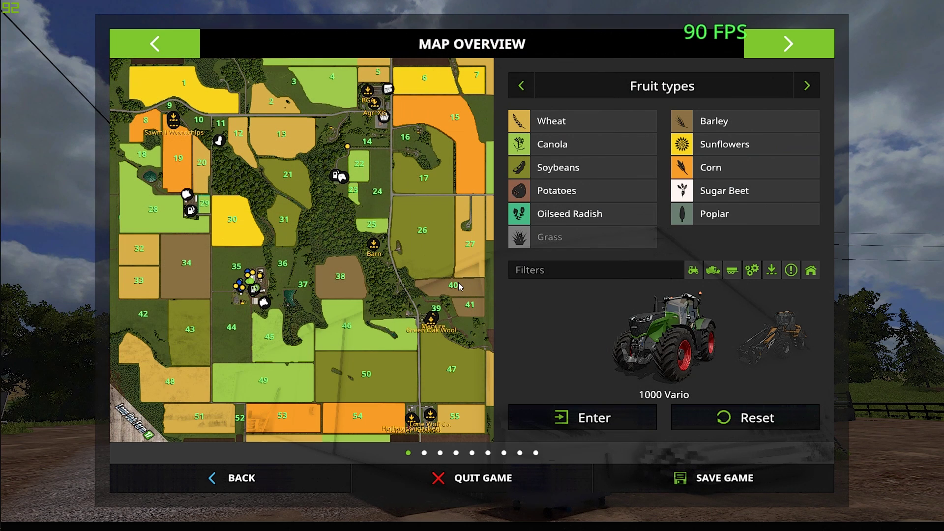
key("super+d")
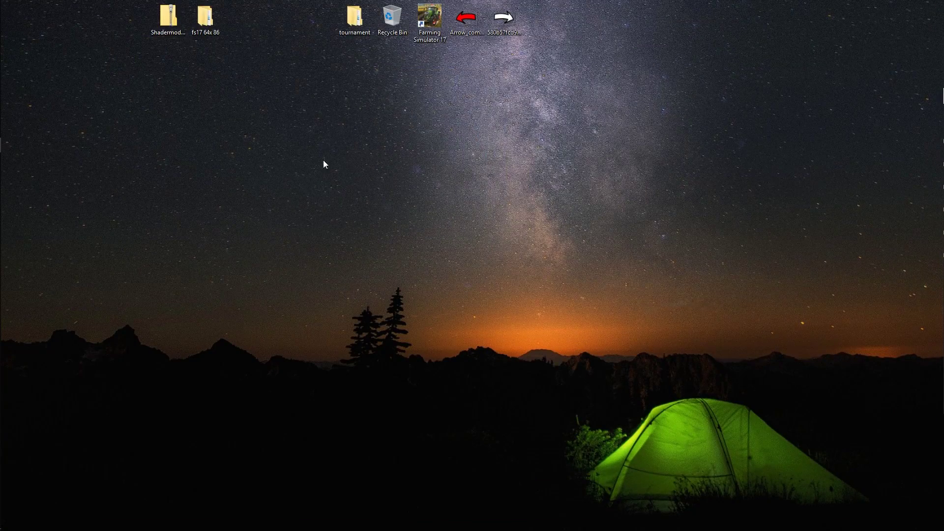
left_click(14, 130)
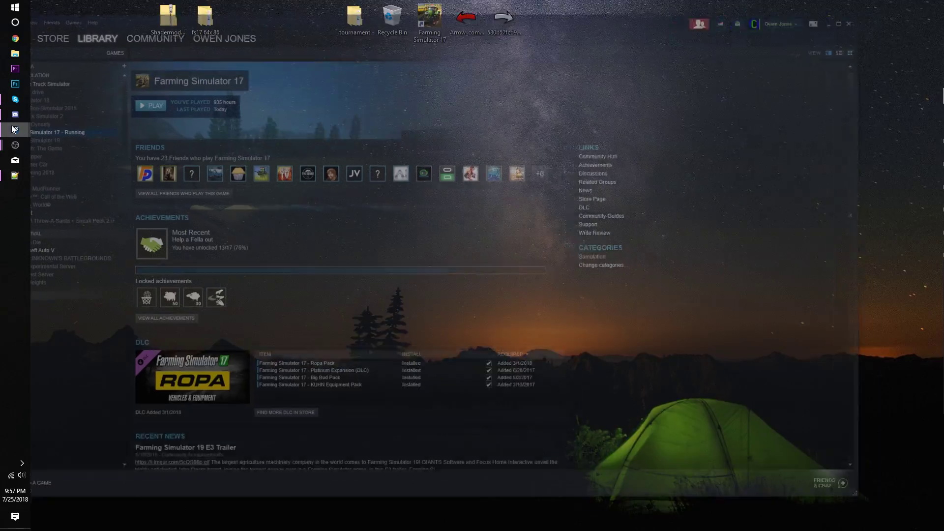
- Close the deleted ReShade readme in Notepad++ without keeping or saving it
left_click(15, 176)
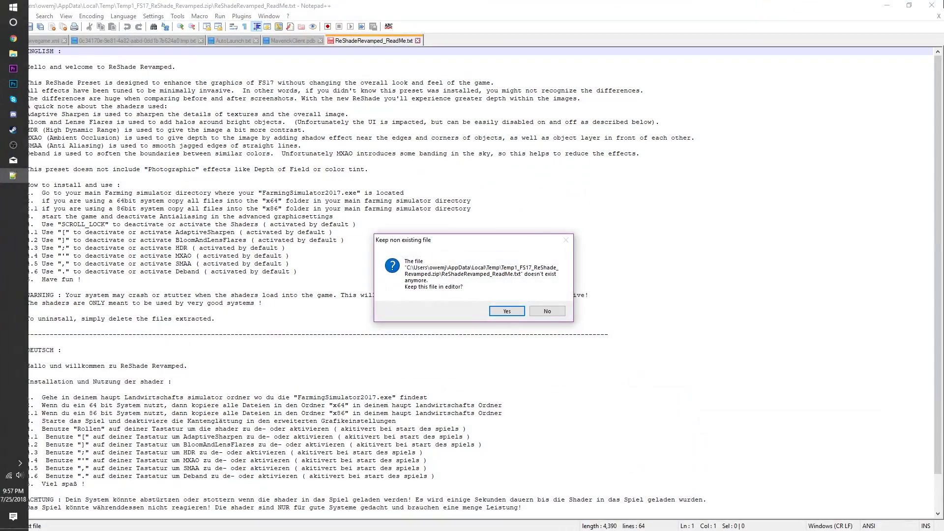
left_click(532, 312)
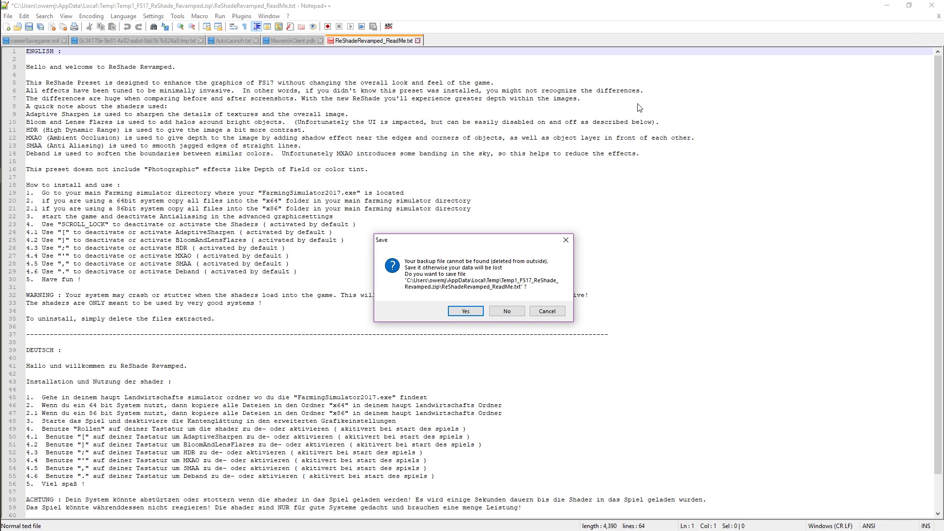
left_click(511, 312)
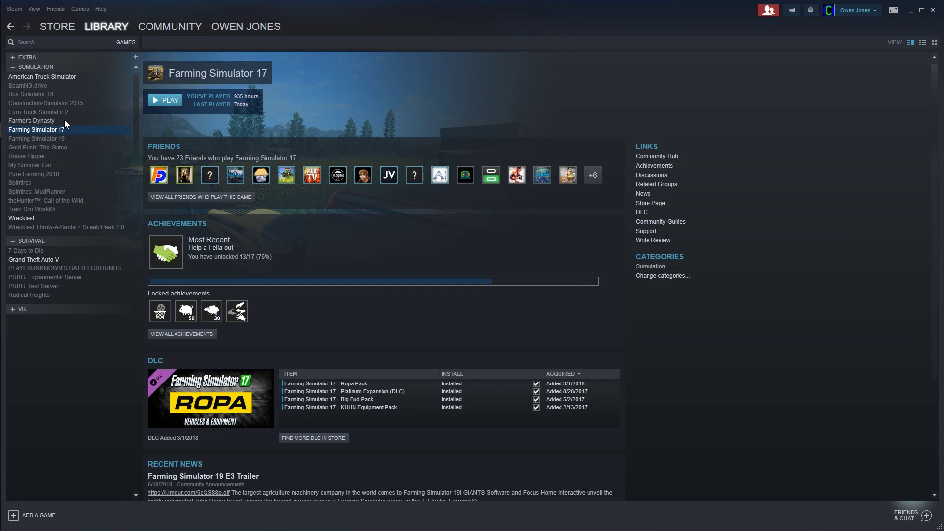
- Close and relaunch Steam, returning to the Farming Simulator 17 library page
left_click_drag(240, 24, 249, 24)
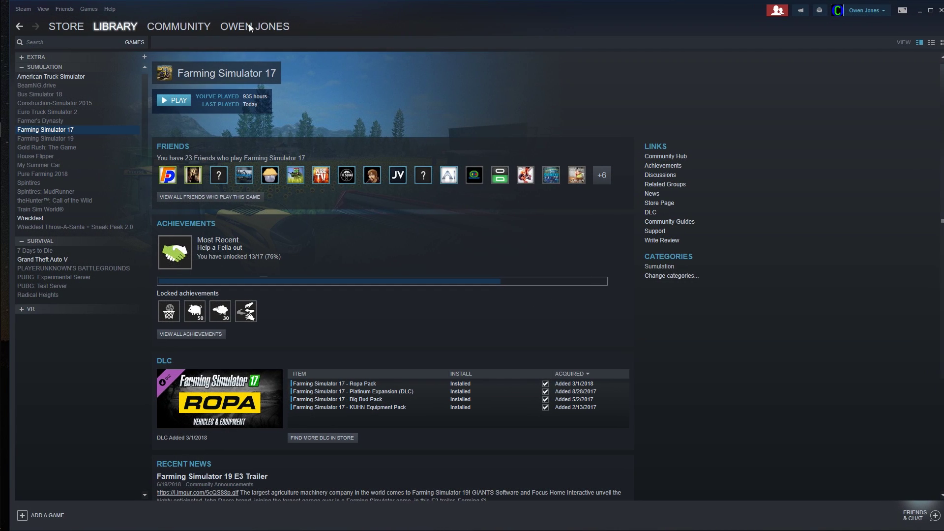
left_click(942, 11)
left_click(14, 160)
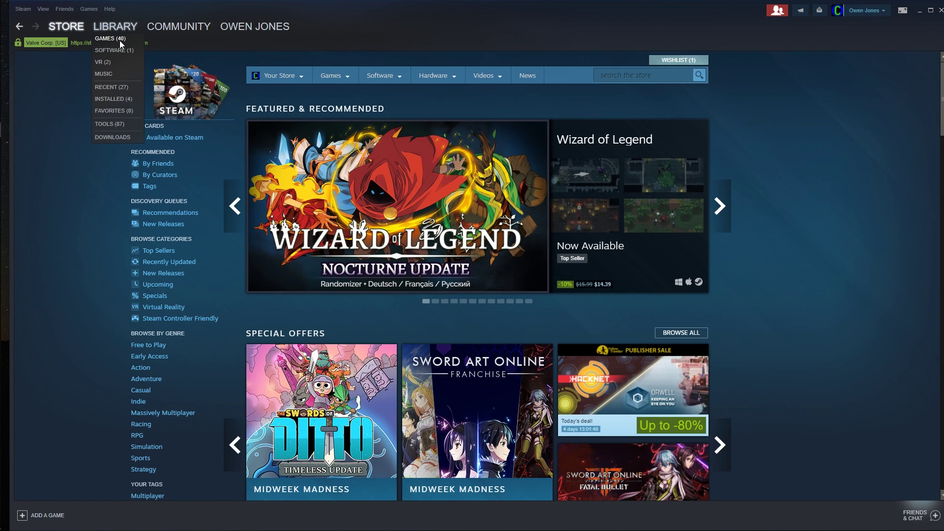
left_click(115, 26)
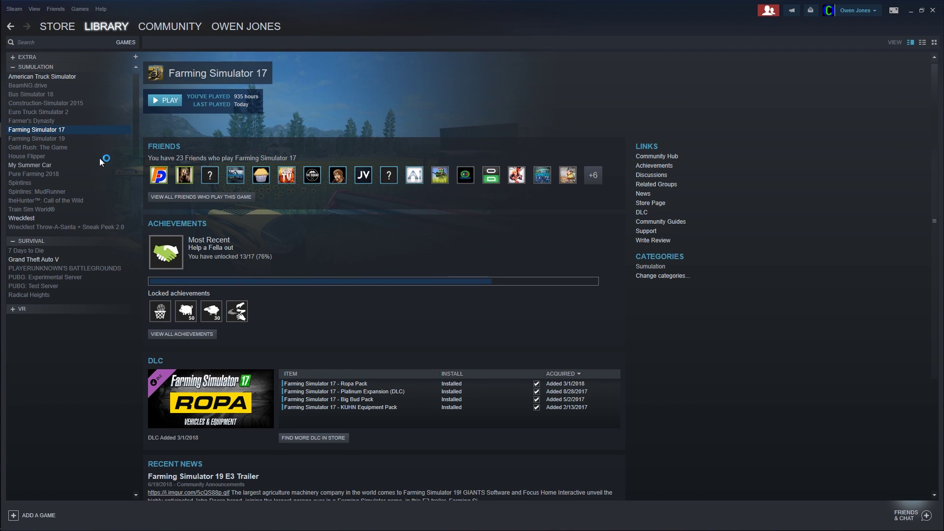
mouse_move(90, 39)
- Run Verify Integrity of Game Files from Farming Simulator 17's Properties > Local Files
right_click(49, 129)
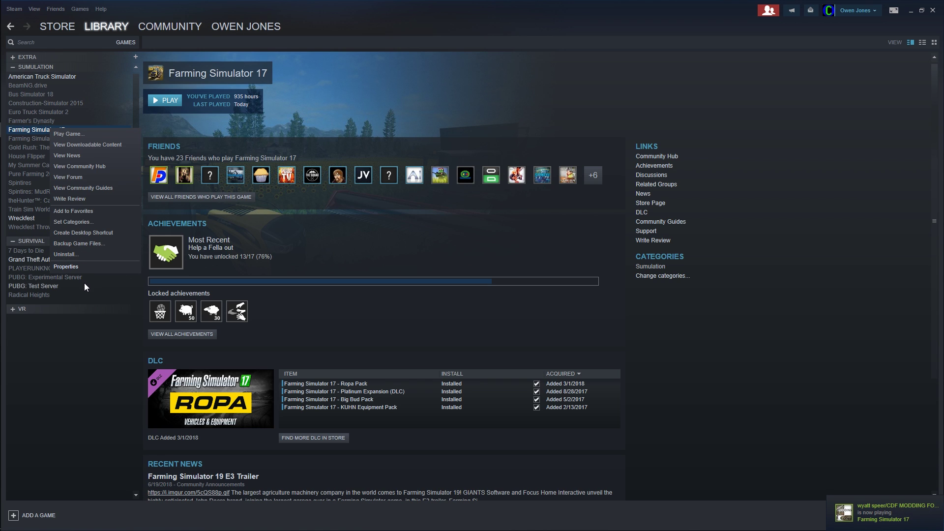
left_click(82, 267)
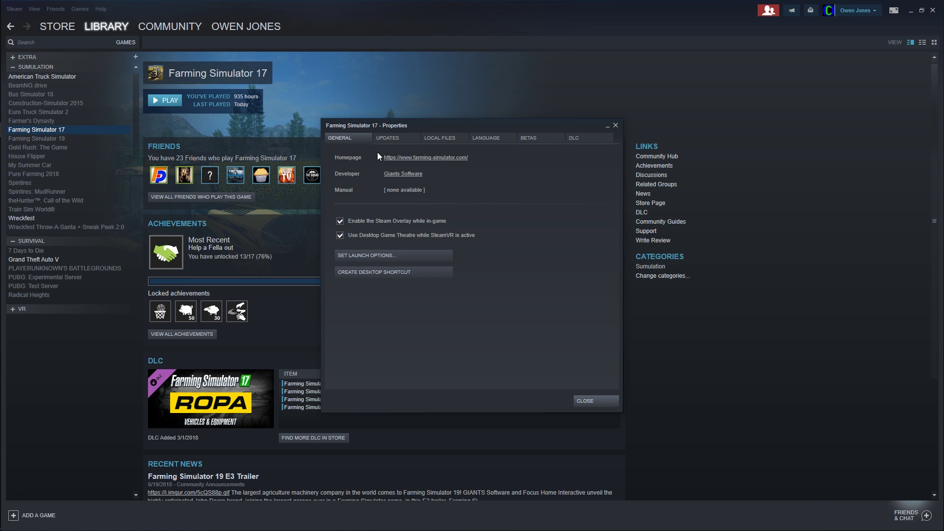
left_click(434, 138)
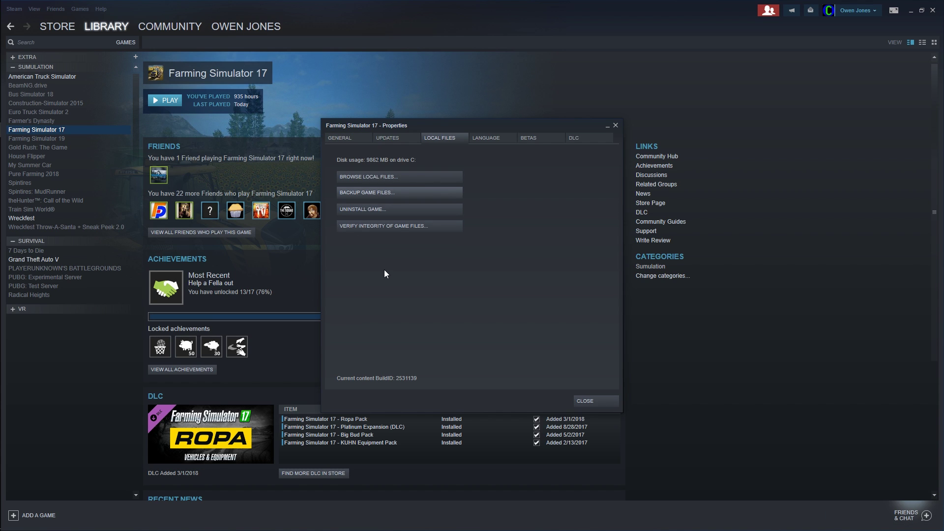
left_click(396, 227)
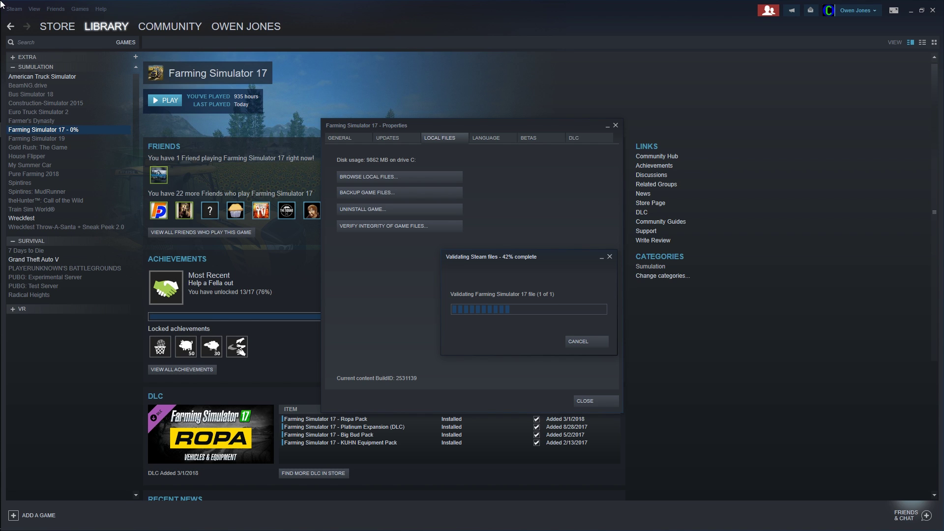
- In File Explorer, select Program Files (x86) on the C: drive, then close the window
left_click(11, 49)
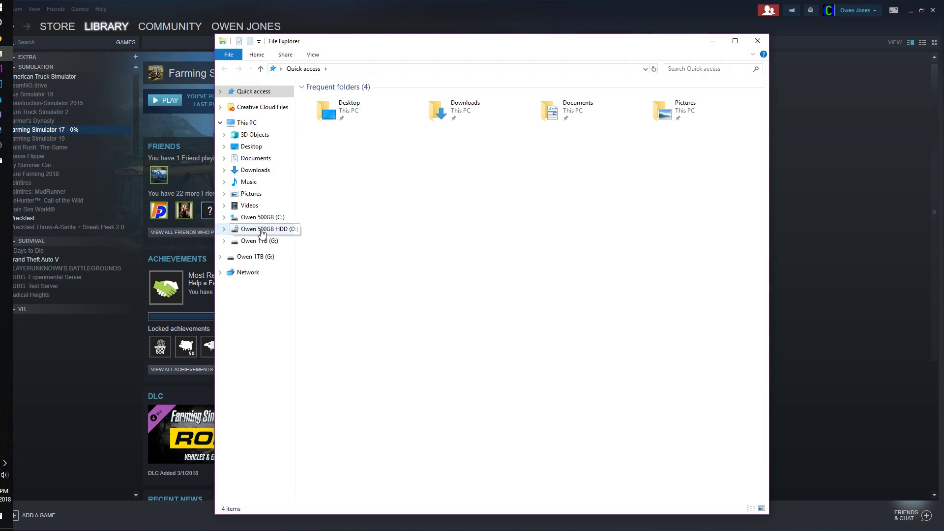
left_click(262, 216)
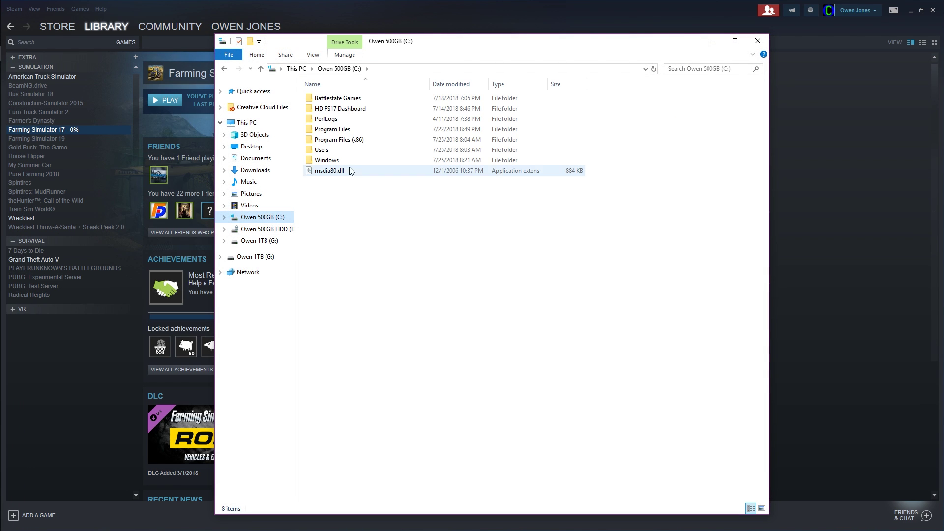
left_click(345, 140)
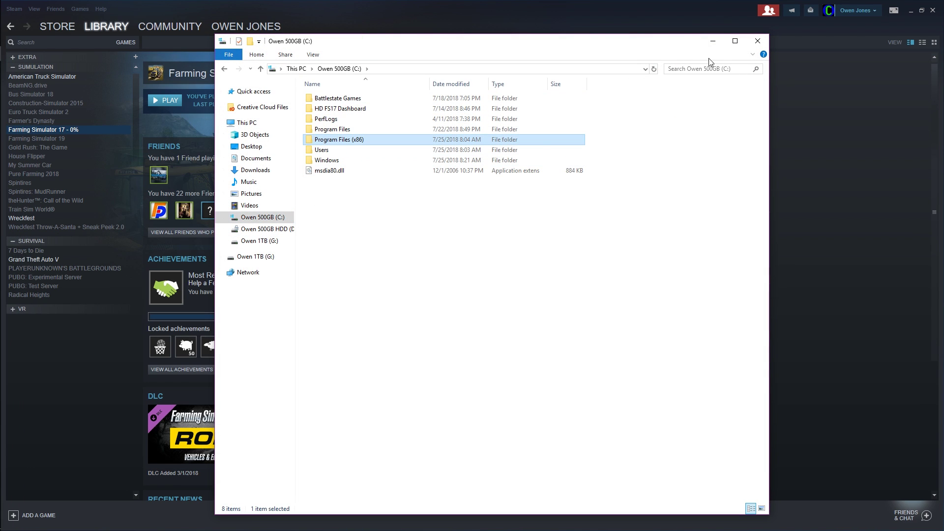
left_click(758, 41)
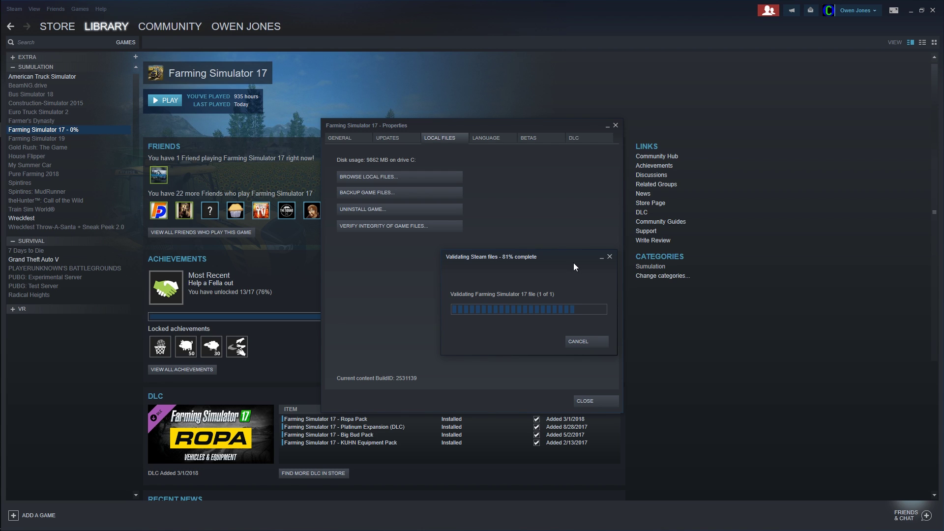
- Move the validation window aside and look around the tan warehouse and silos in-game
left_click_drag(570, 258, 527, 245)
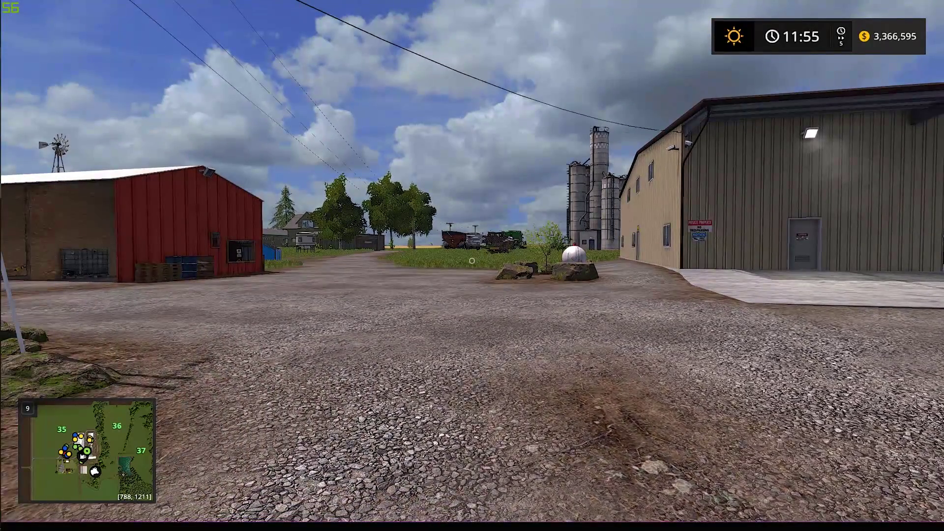
key("a")
key("s")
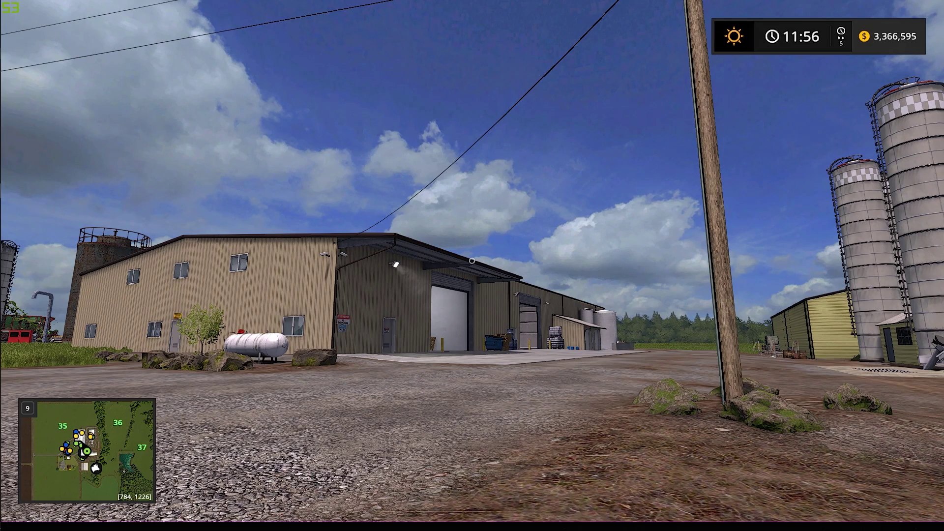
key("w")
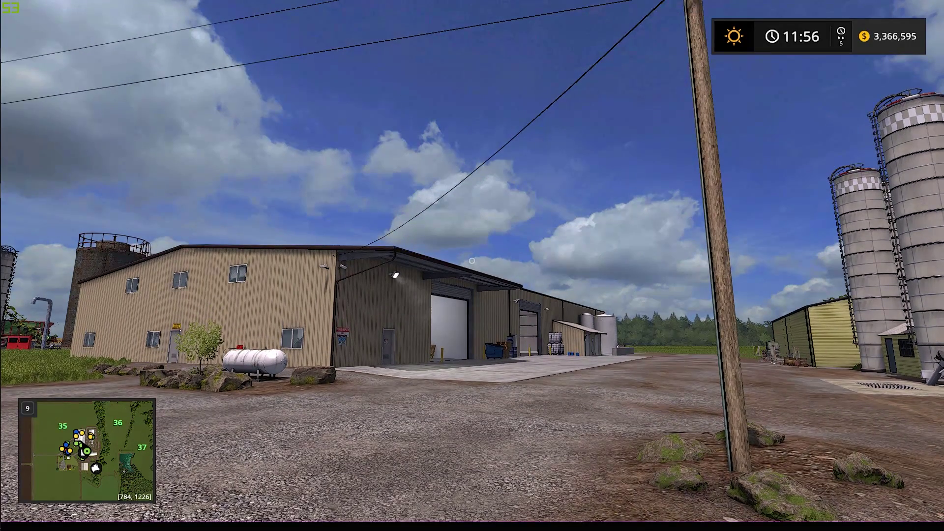